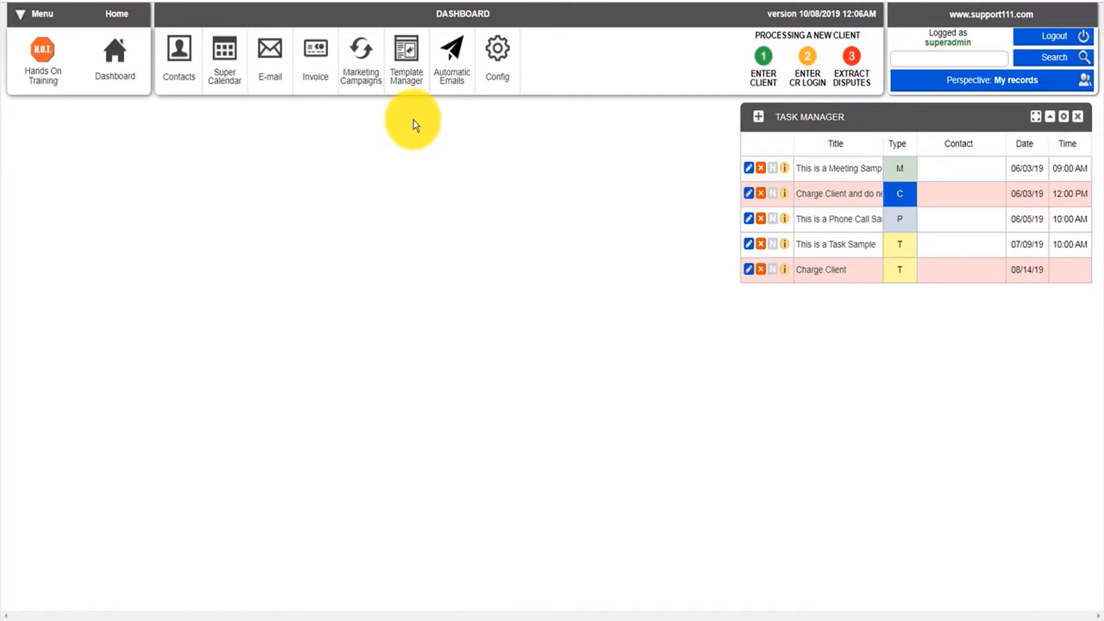
Open the Template Manager, switch to templates, and start a new template.
left_click(408, 83)
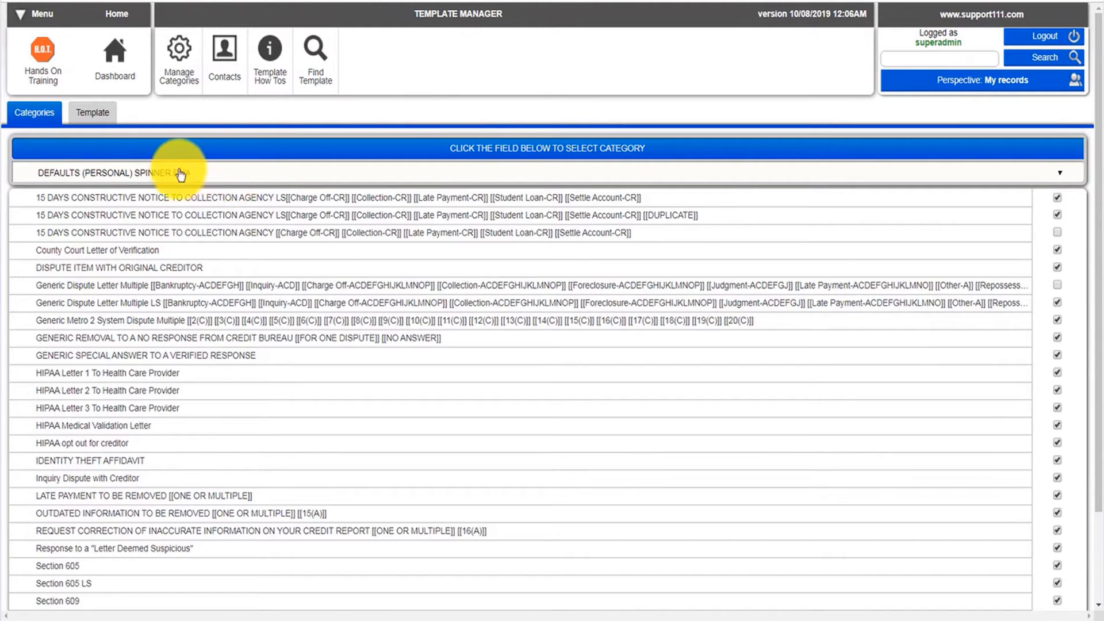
left_click(95, 117)
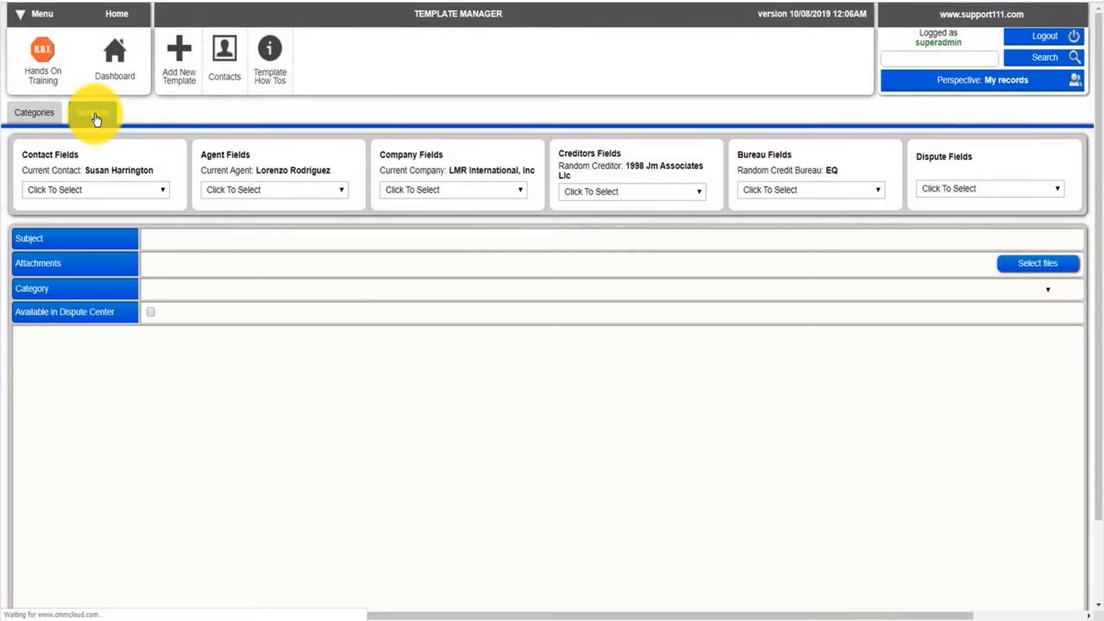
left_click(178, 64)
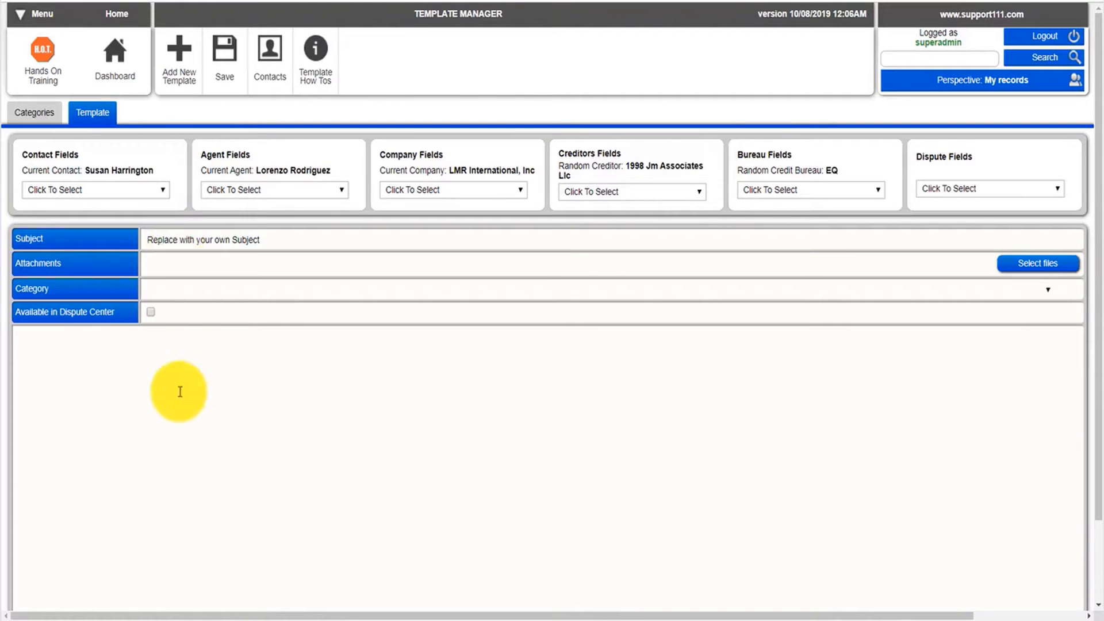
Copy the letter heading BANKRUPTCY ACCOUNTS NOT IDENTIFIED from the document and paste it as the template's Subject.
left_click(179, 617)
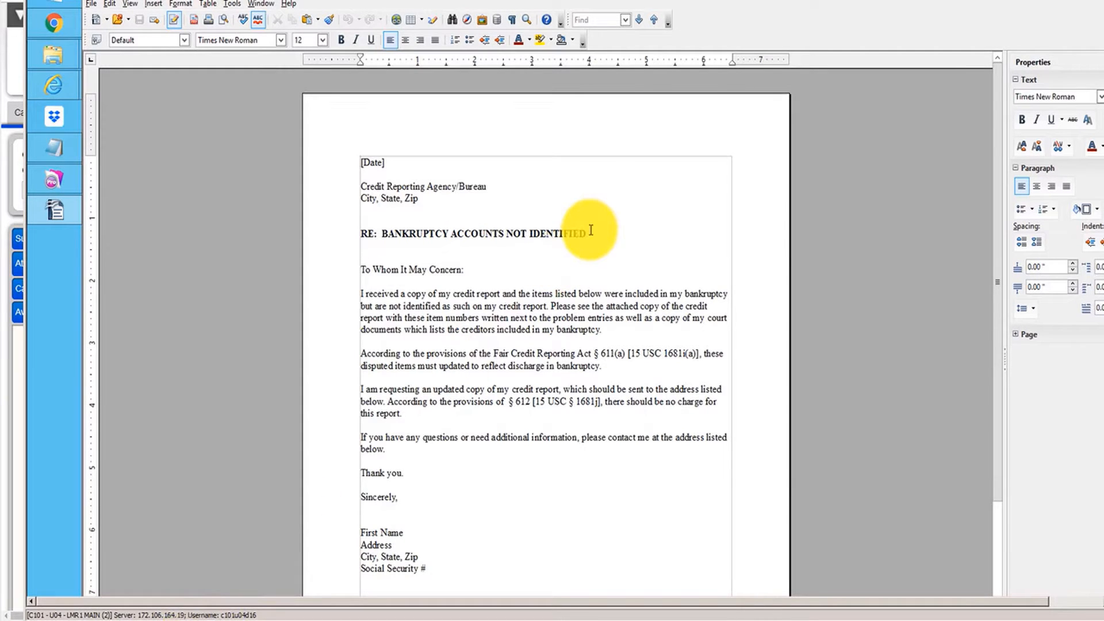
left_click_drag(591, 230, 384, 237)
key("ctrl+c")
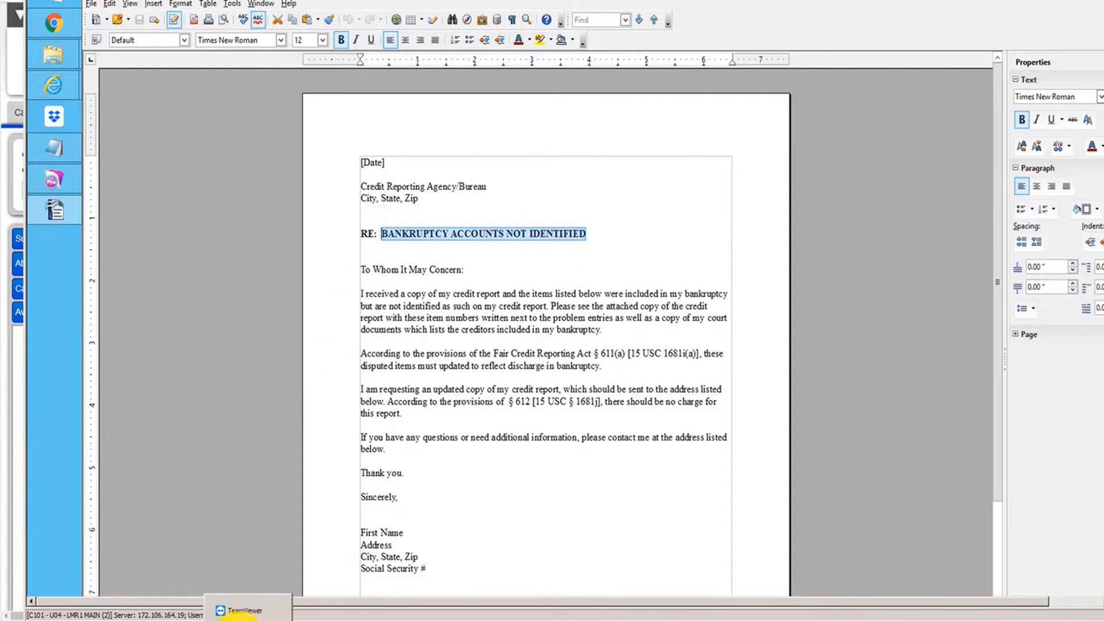
left_click(186, 612)
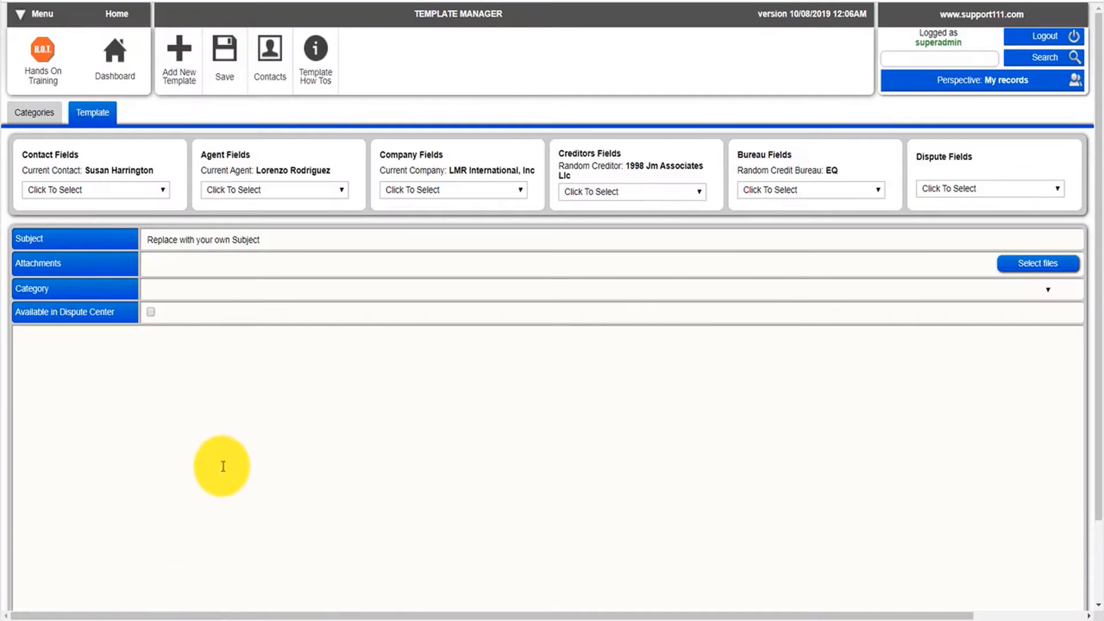
left_click(268, 242)
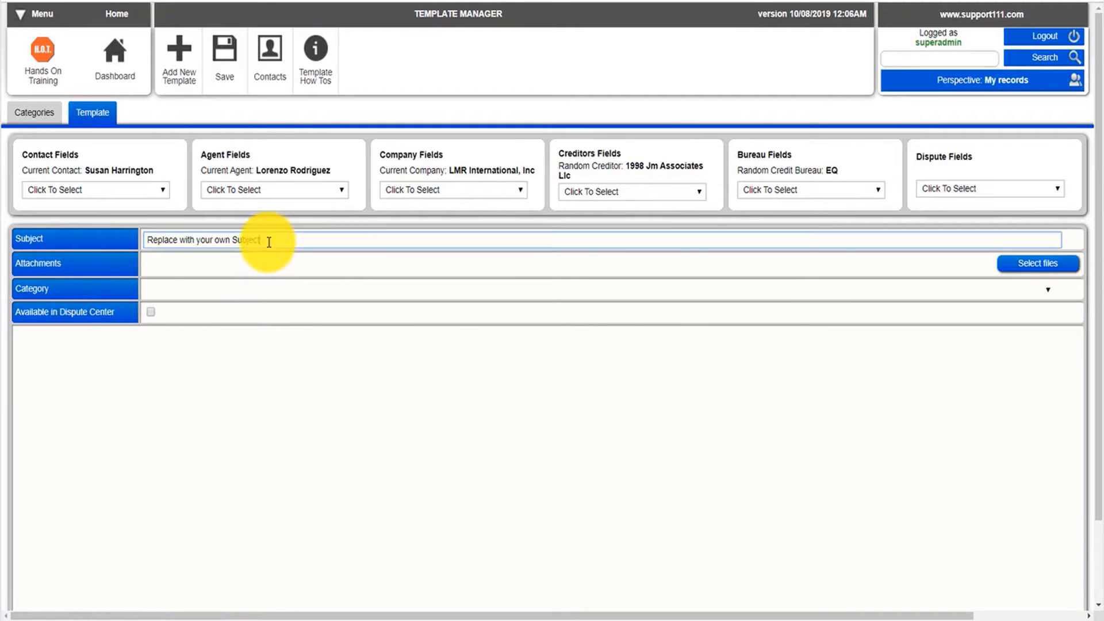
key("ctrl+a")
key("ctrl+s")
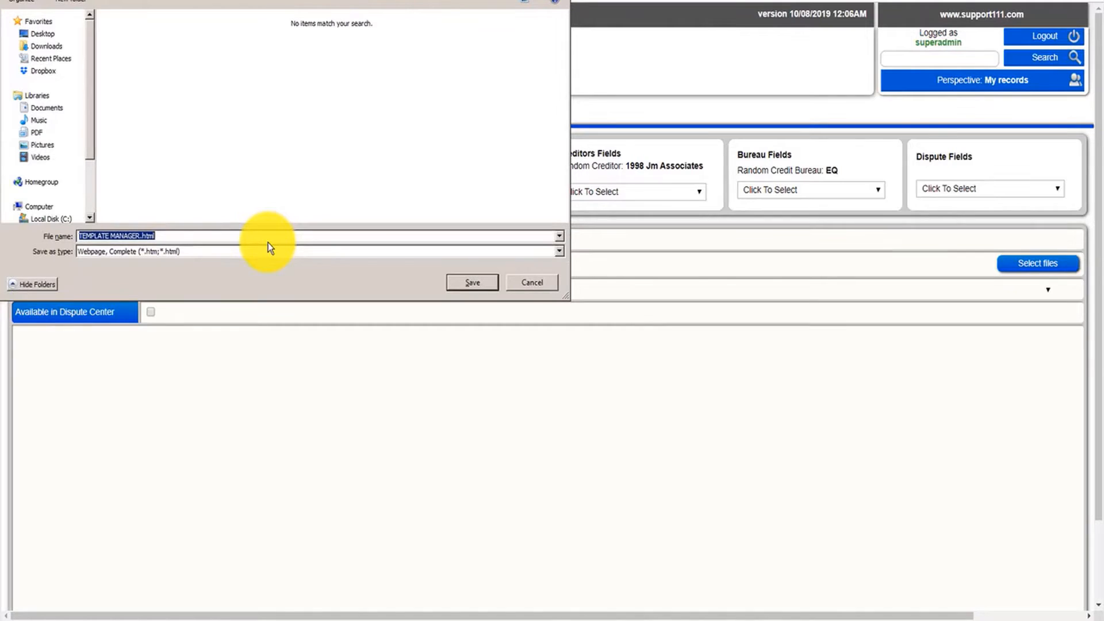
left_click(543, 278)
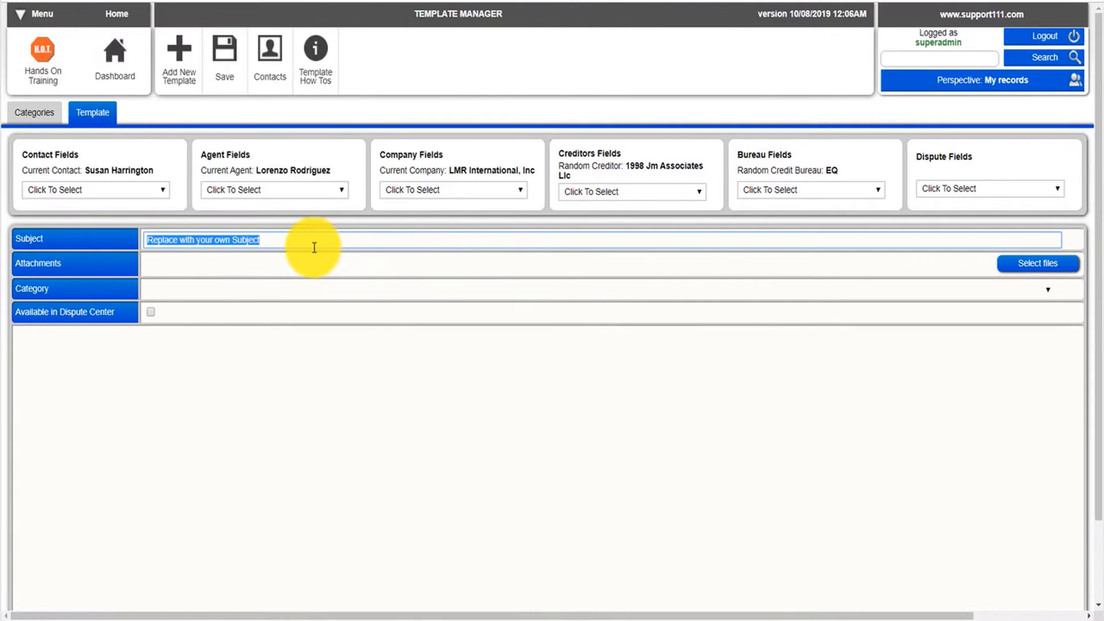
key("ctrl+v")
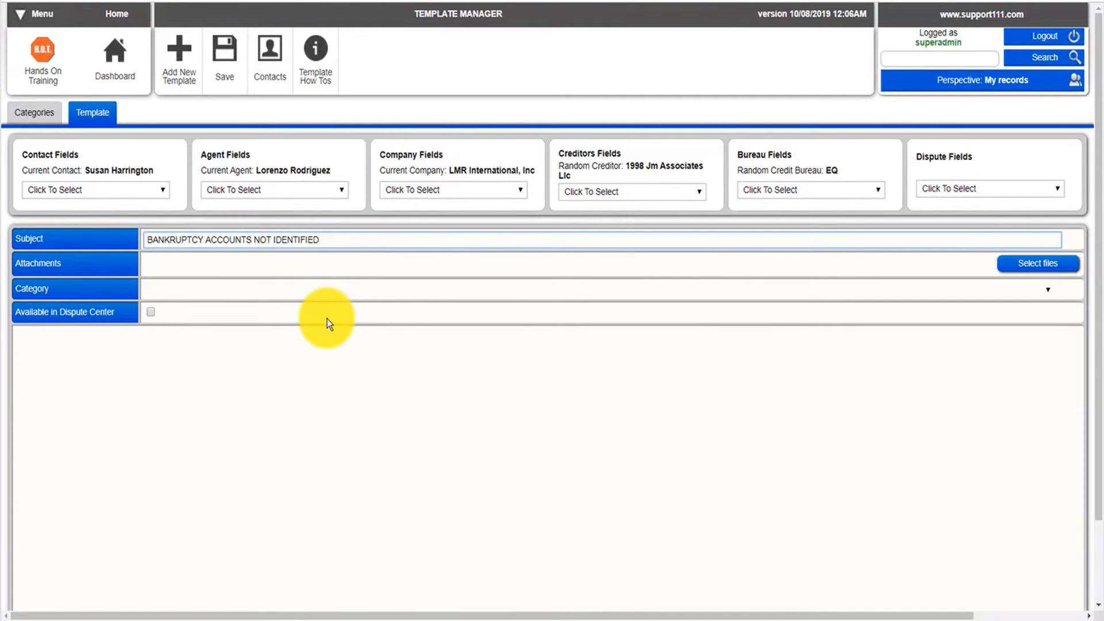
Set the template's Category to DEFAULTS (PERSONAL) SPINNER DNA.
left_click(155, 294)
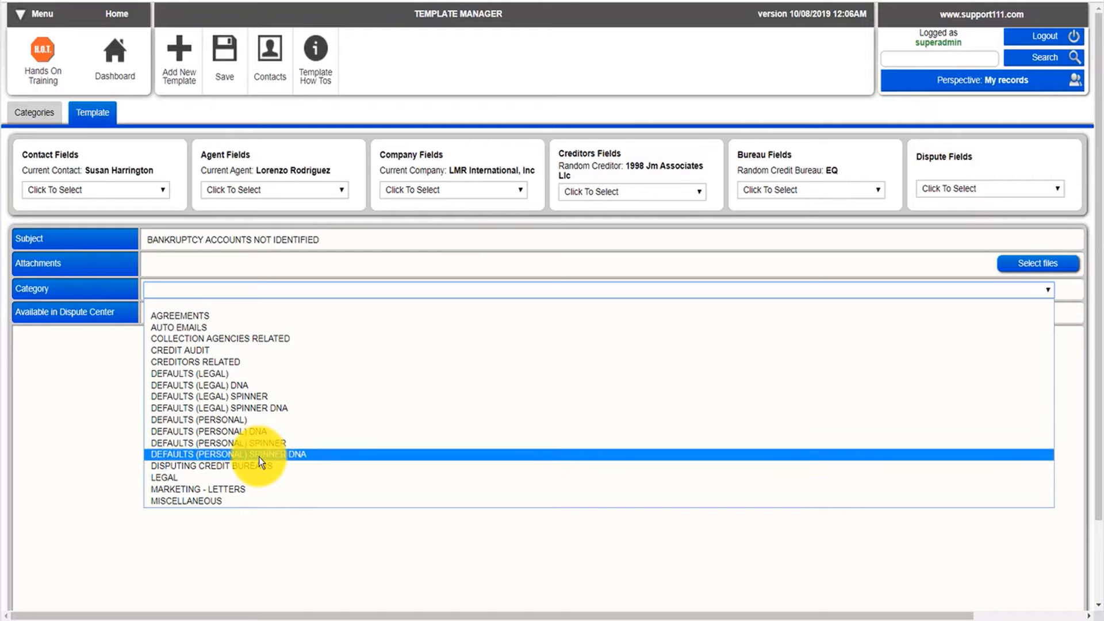
left_click(236, 454)
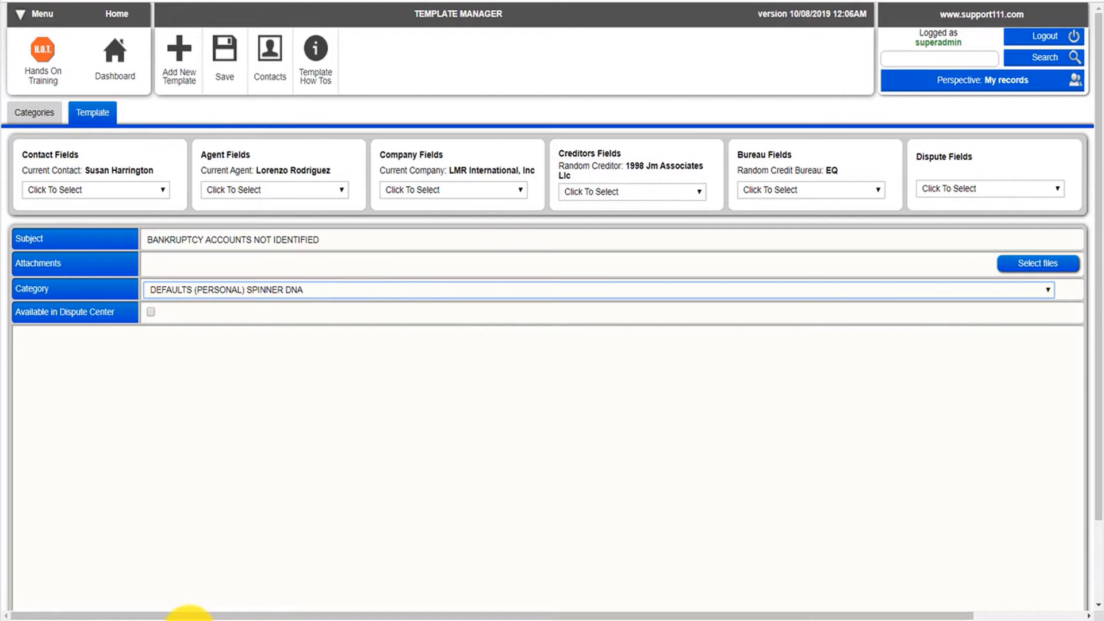
Copy the entire letter text from the document and paste it into the template body.
left_click(189, 612)
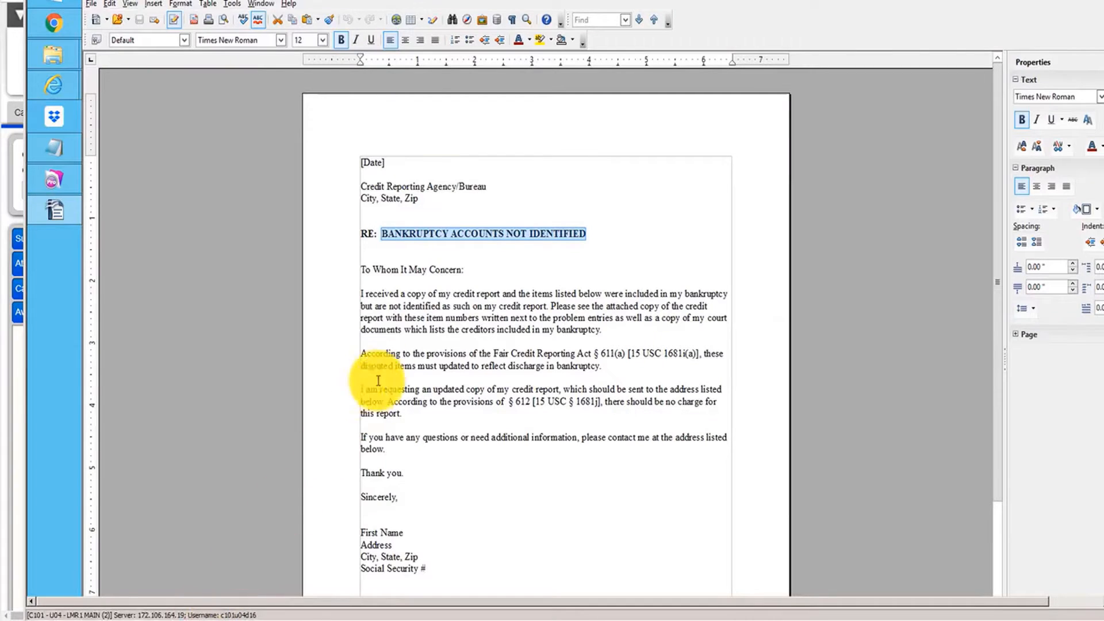
key("ctrl+a")
key("ctrl+c")
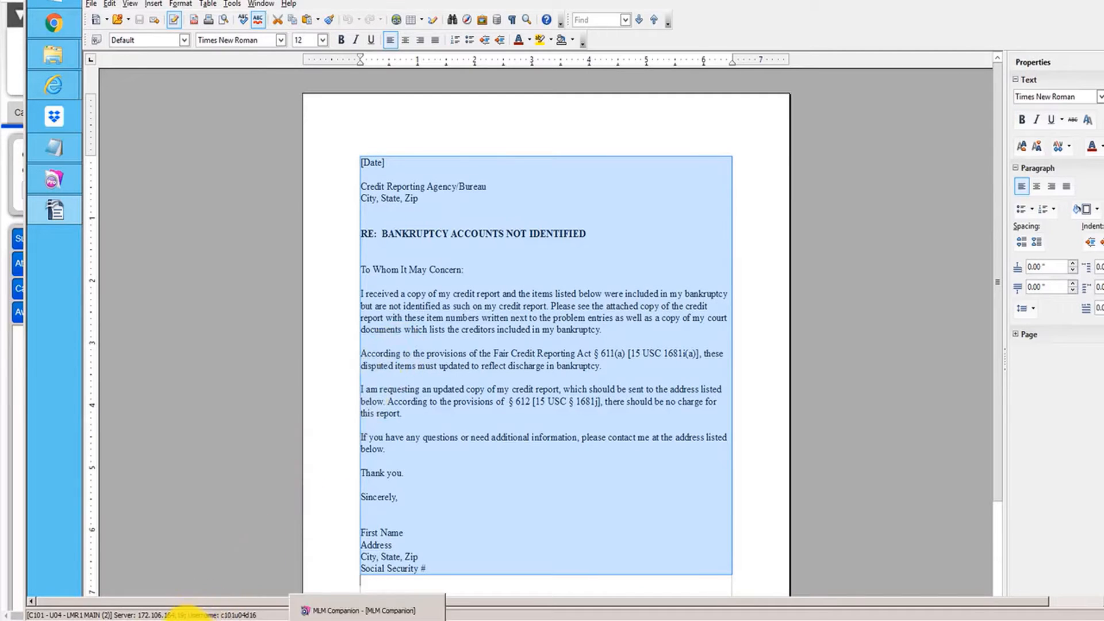
mouse_move(184, 615)
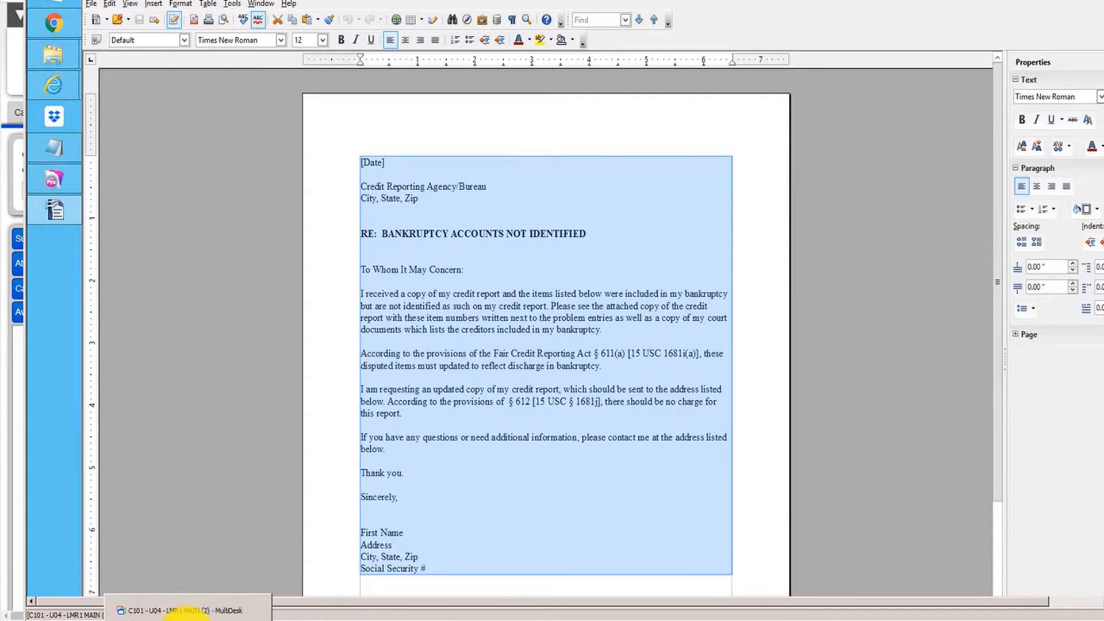
left_click(181, 612)
left_click(220, 365)
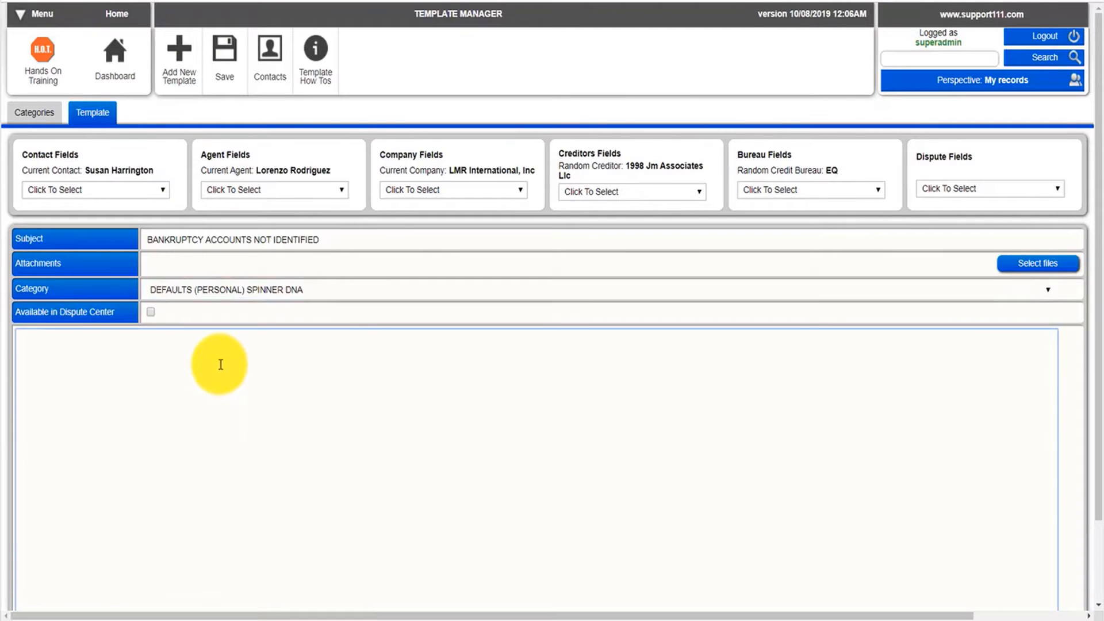
key("ctrl+v")
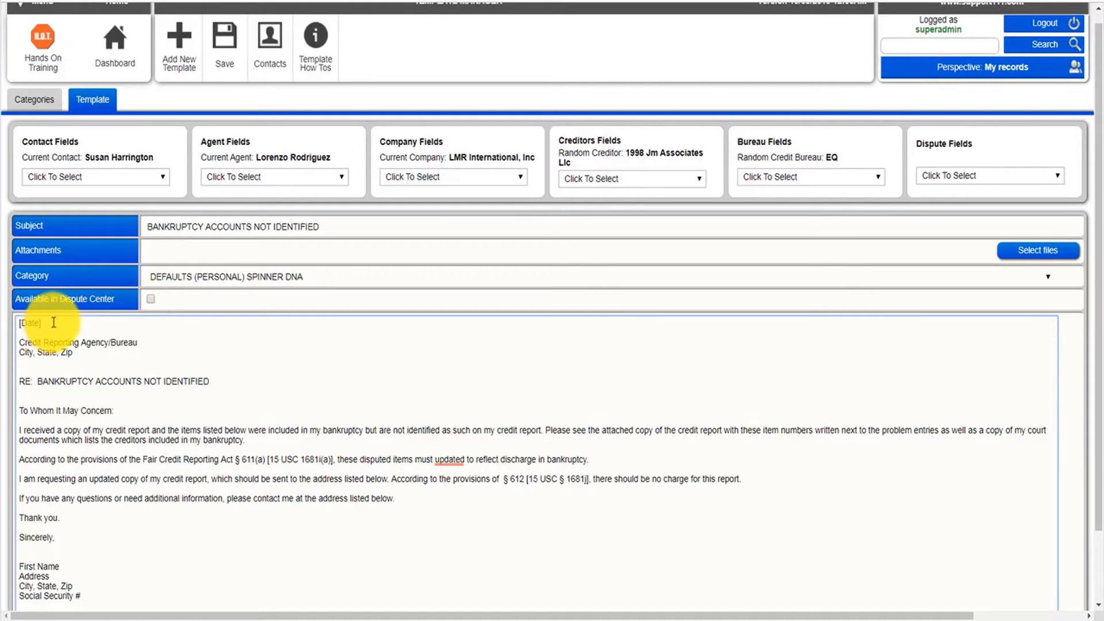
Replace the [Date] placeholder with the TODAYS DATE contact field and add a line break after it.
key("BackSpace")
key("BackSpace")
key("BackSpace")
key("BackSpace")
key("BackSpace")
key("BackSpace")
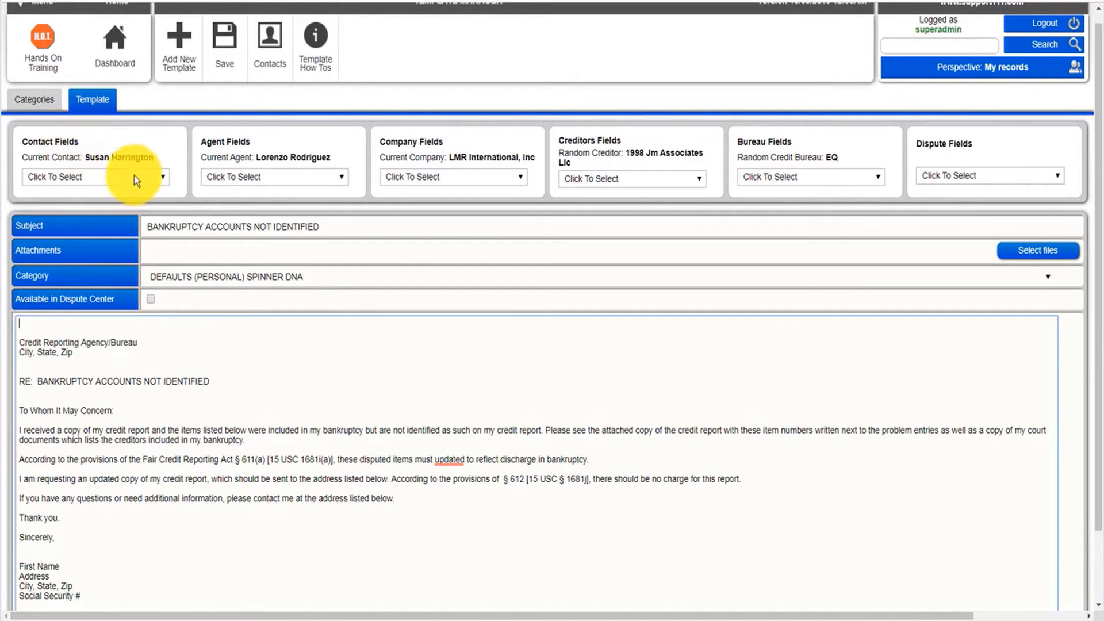
left_click(161, 178)
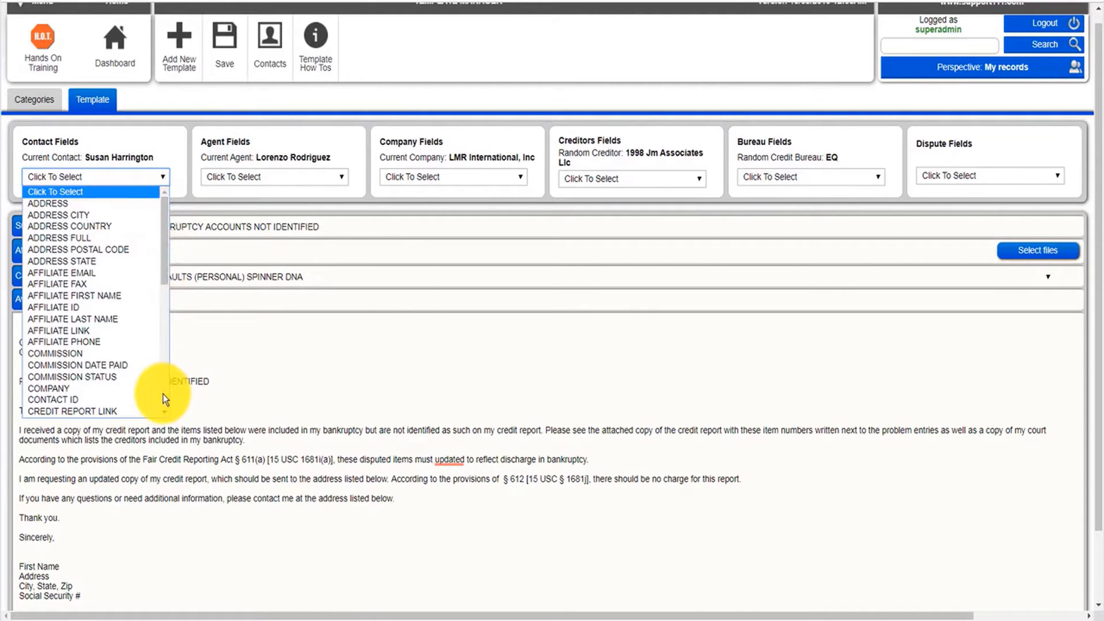
scroll(163, 394, "down", 4)
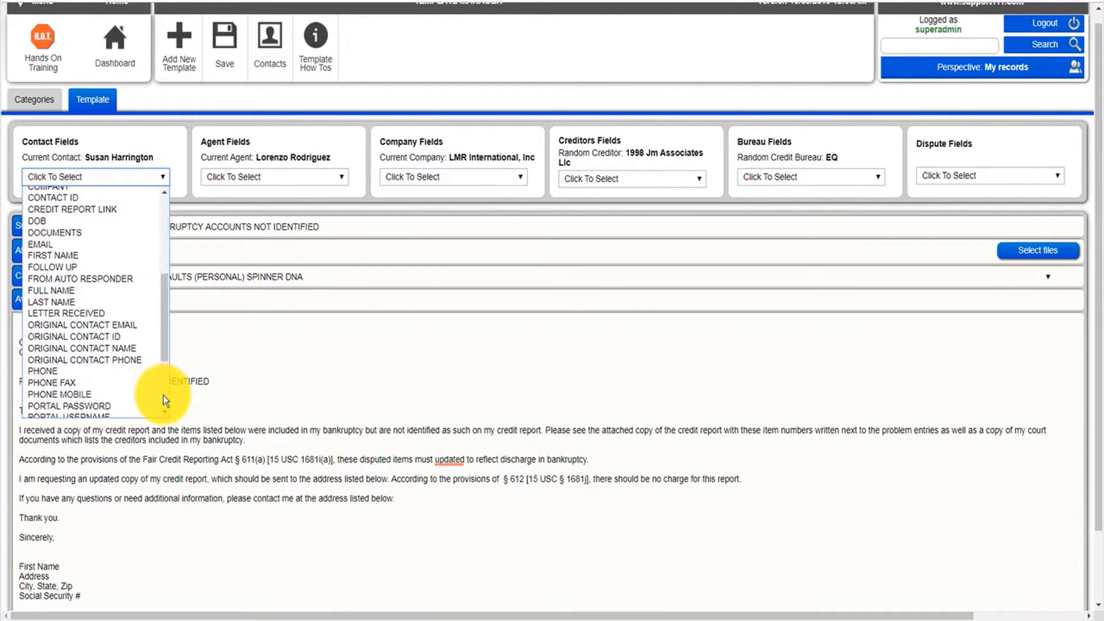
scroll(163, 397, "down", 3)
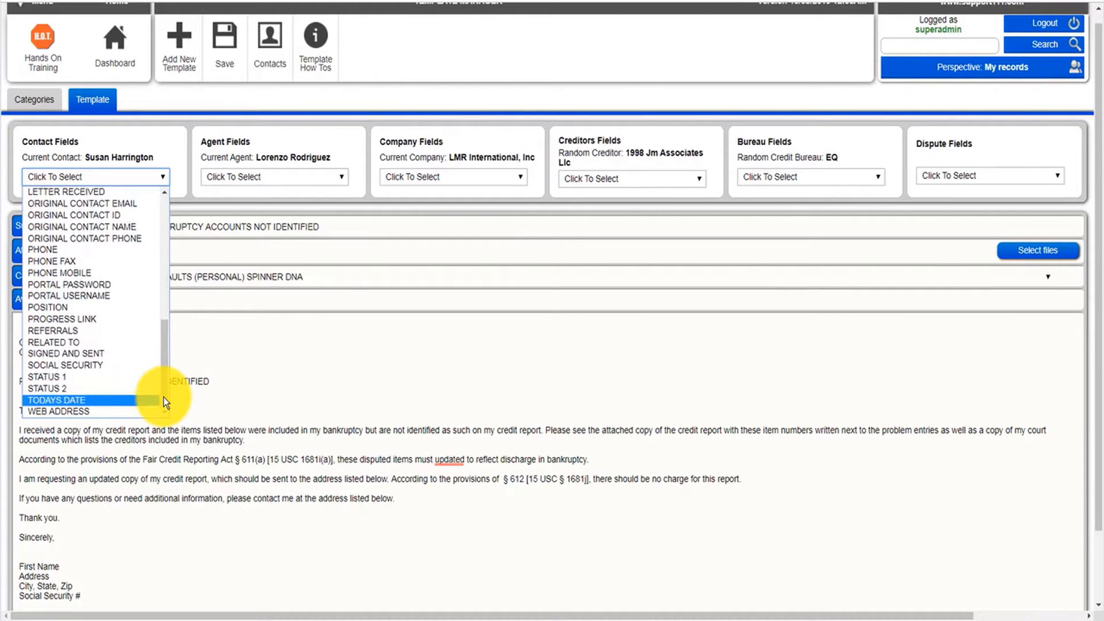
left_click(90, 399)
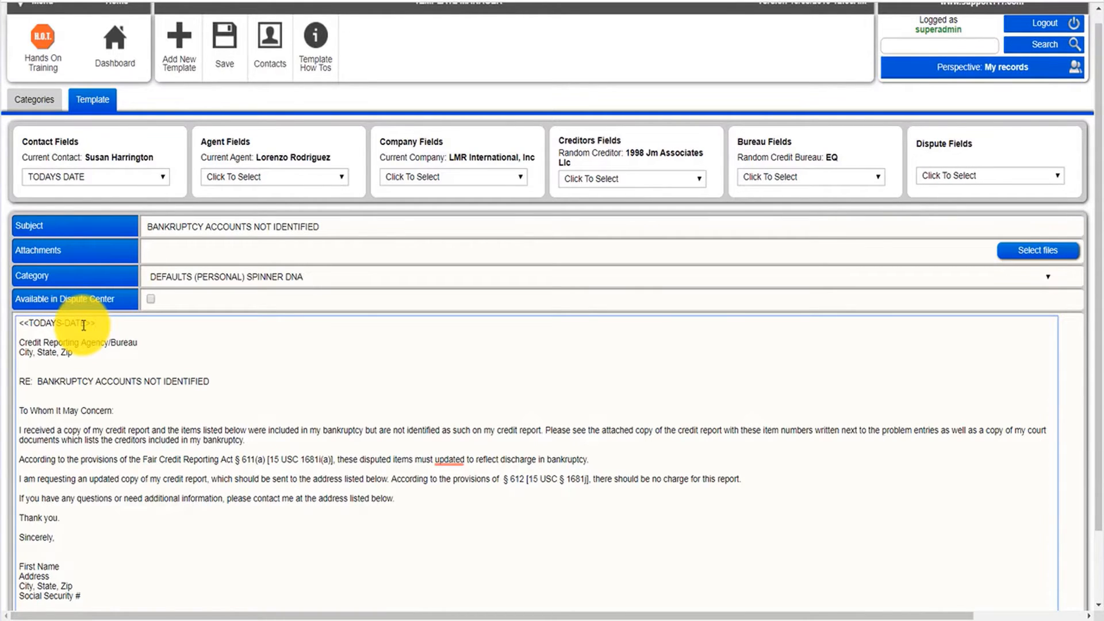
key("Return")
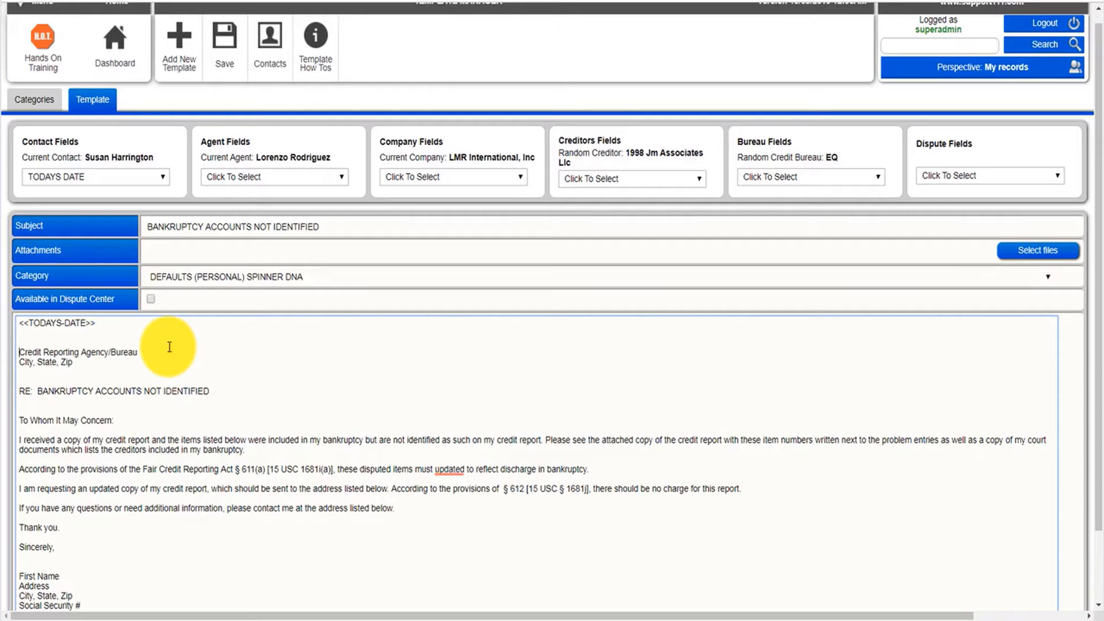
Insert the bureau NAME and ADDRESS FULL merge fields on separate lines above the recipient address.
left_click(809, 177)
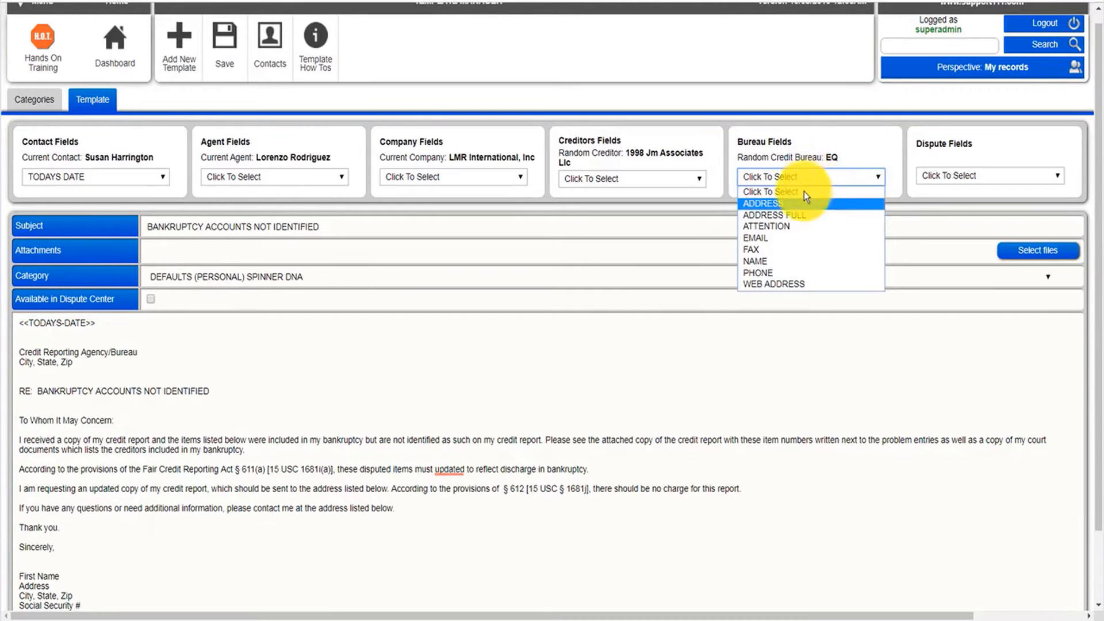
left_click(773, 261)
key("Return")
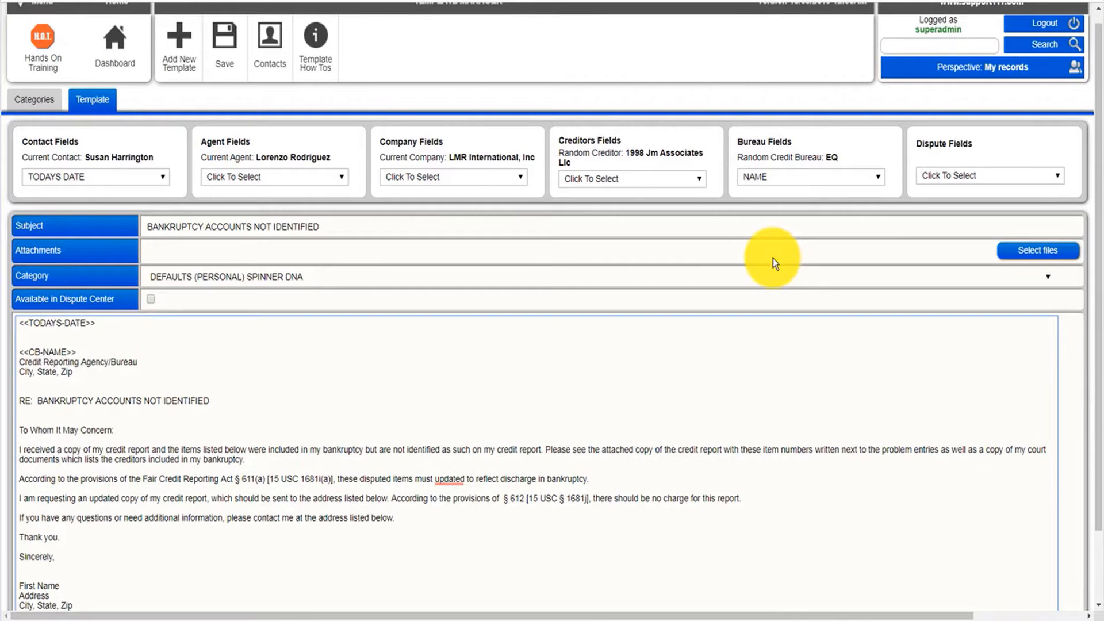
left_click(776, 179)
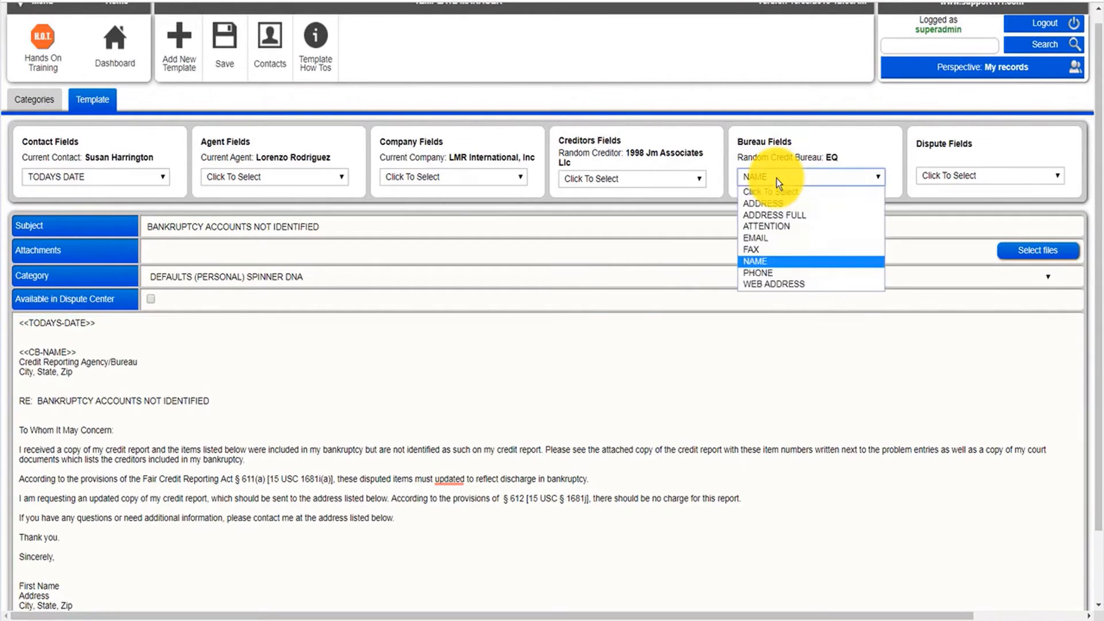
left_click(778, 215)
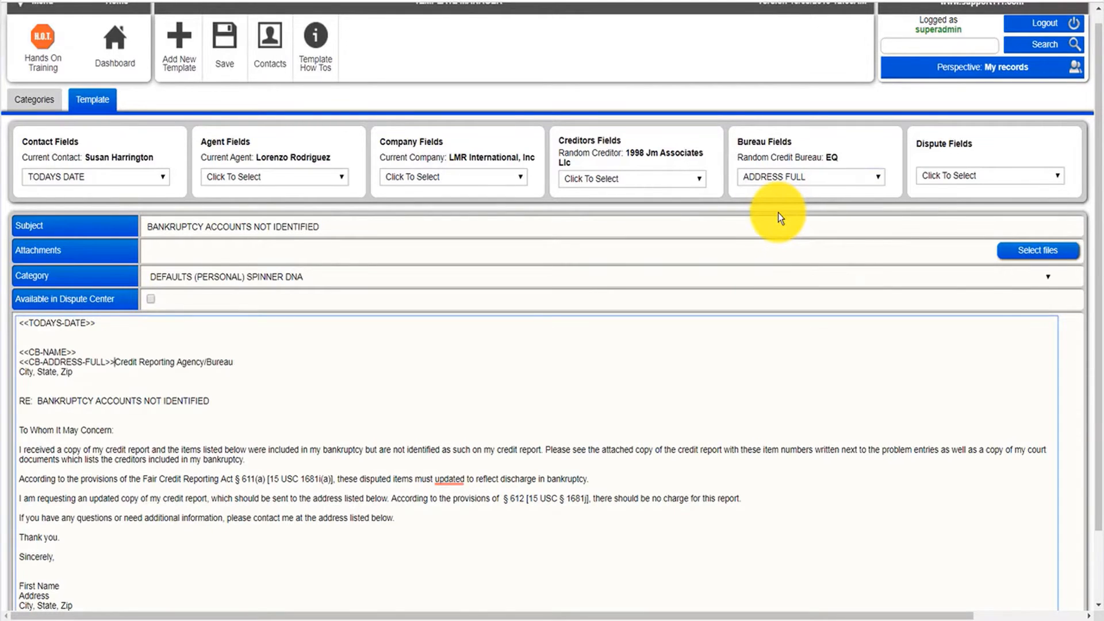
key("Return")
Delete the old Credit Reporting Agency/Bureau and City, State, Zip lines.
key("shift+Down")
key("shift+Down")
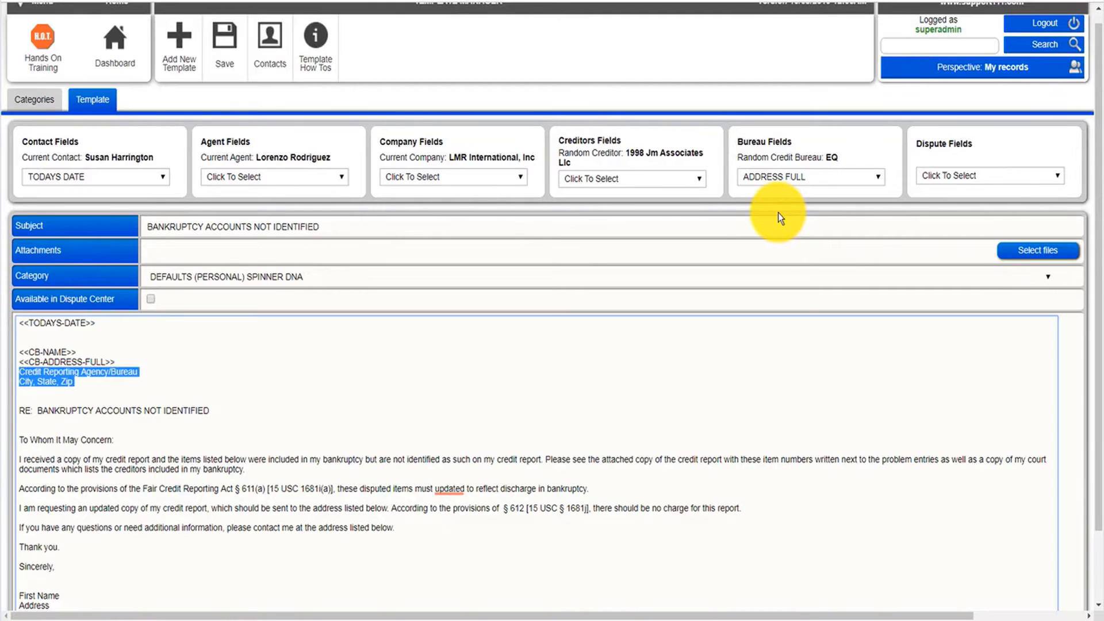
key("BackSpace")
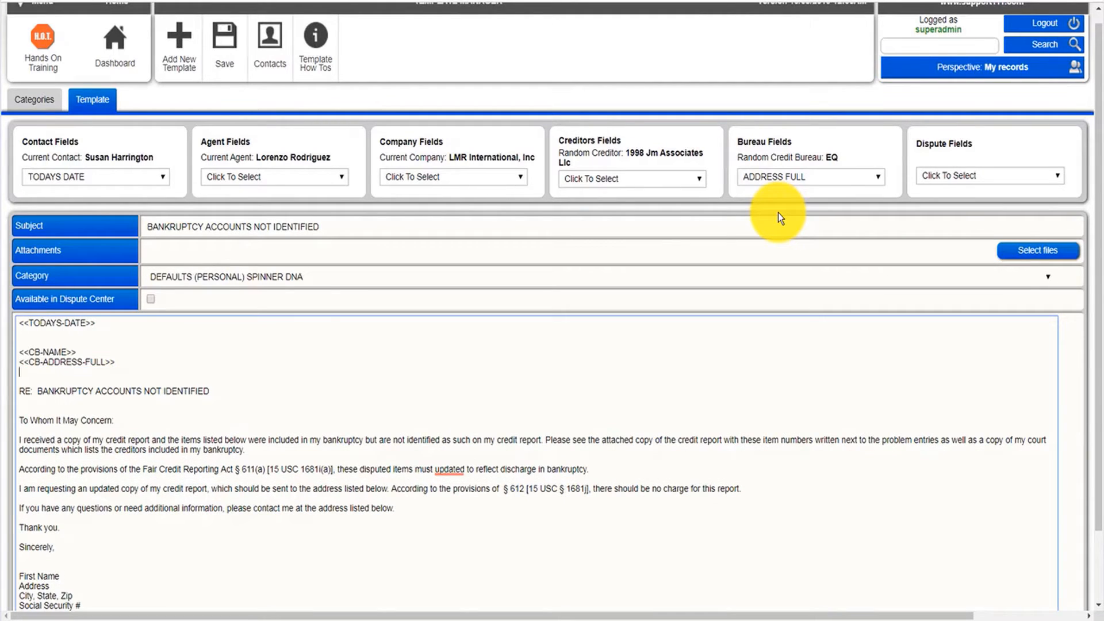
left_click(782, 177)
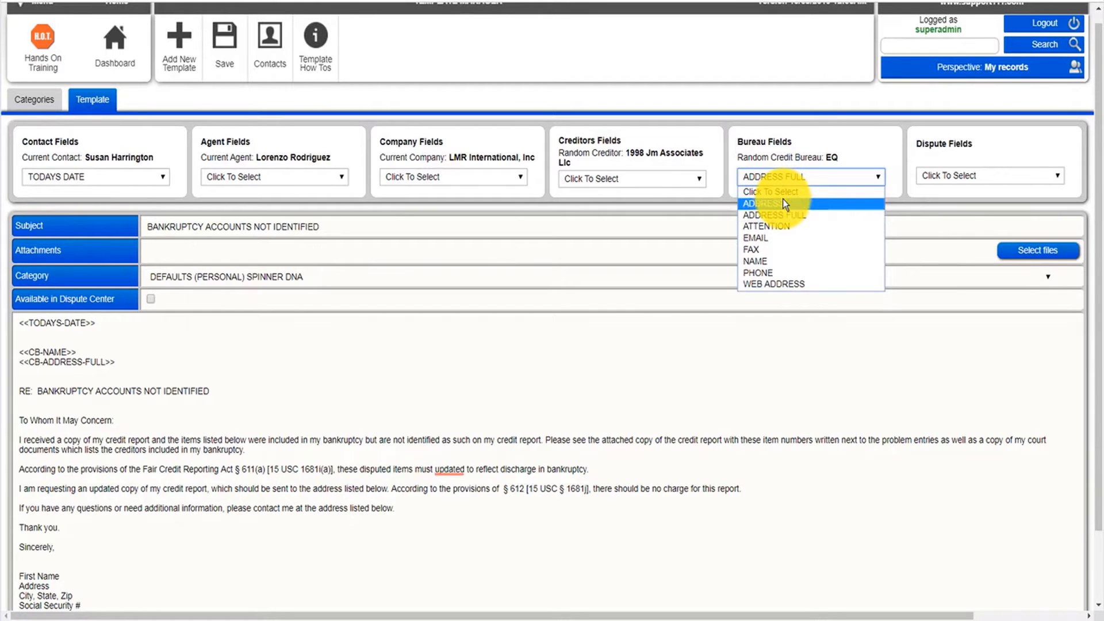
key("Down")
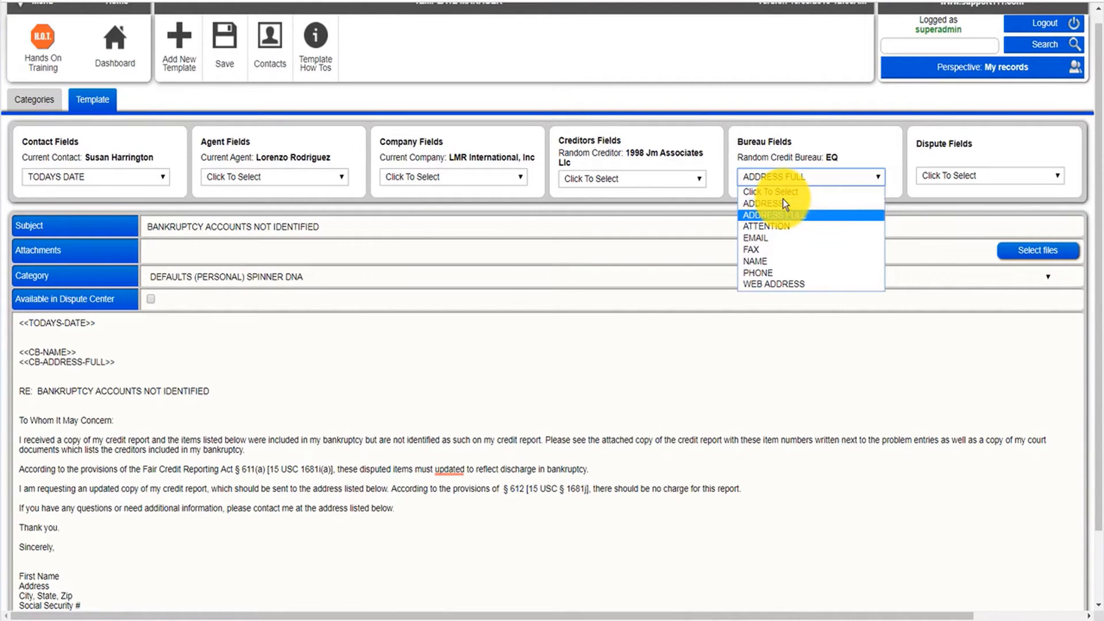
left_click(598, 397)
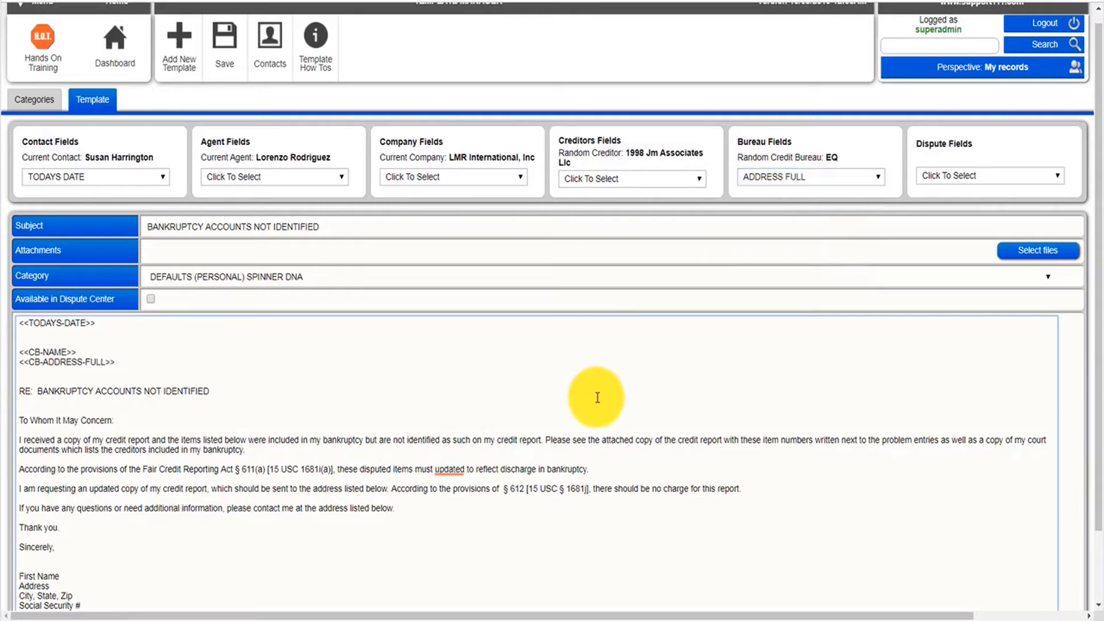
left_click(139, 366)
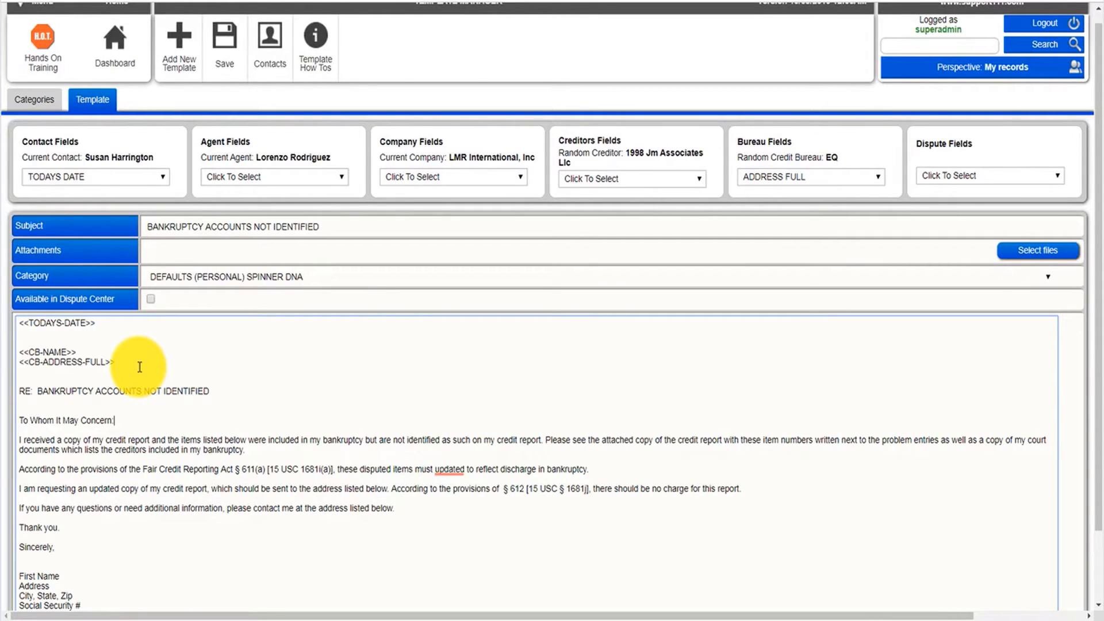
key("Down")
key("Down")
key("Down")
key("Down")
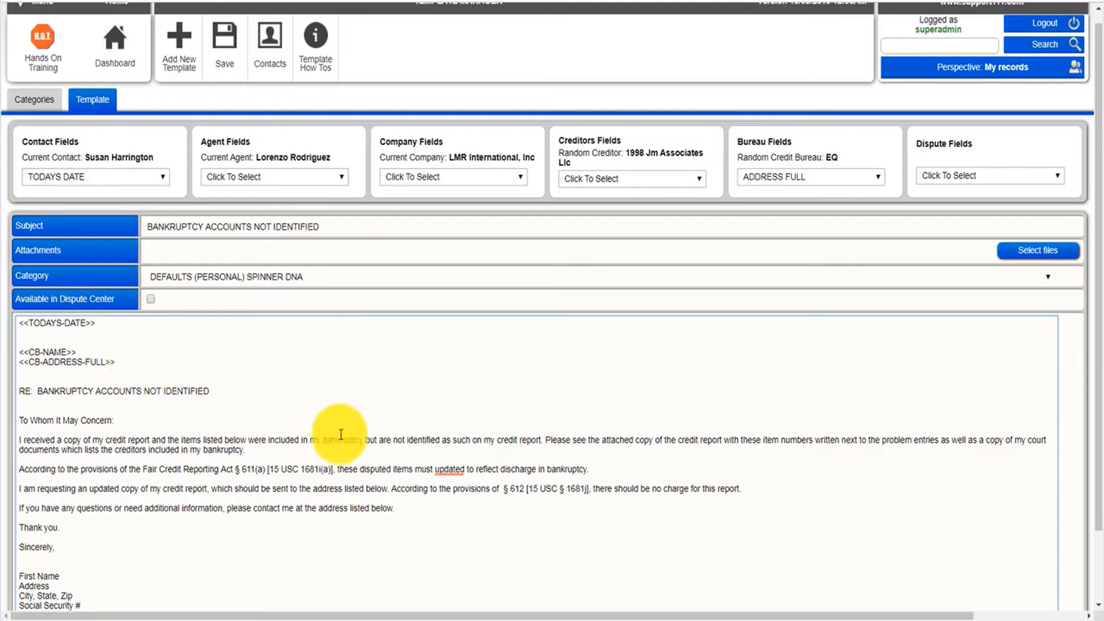
mouse_move(430, 464)
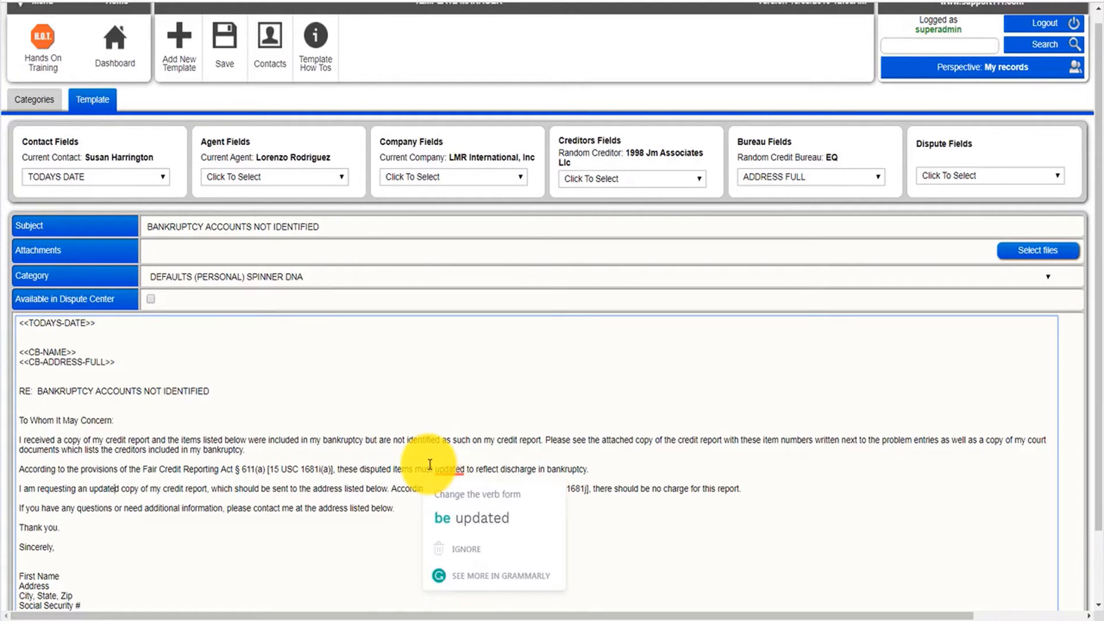
Correct "must updated" to "must be updated" and start a new line after that paragraph.
left_click(450, 521)
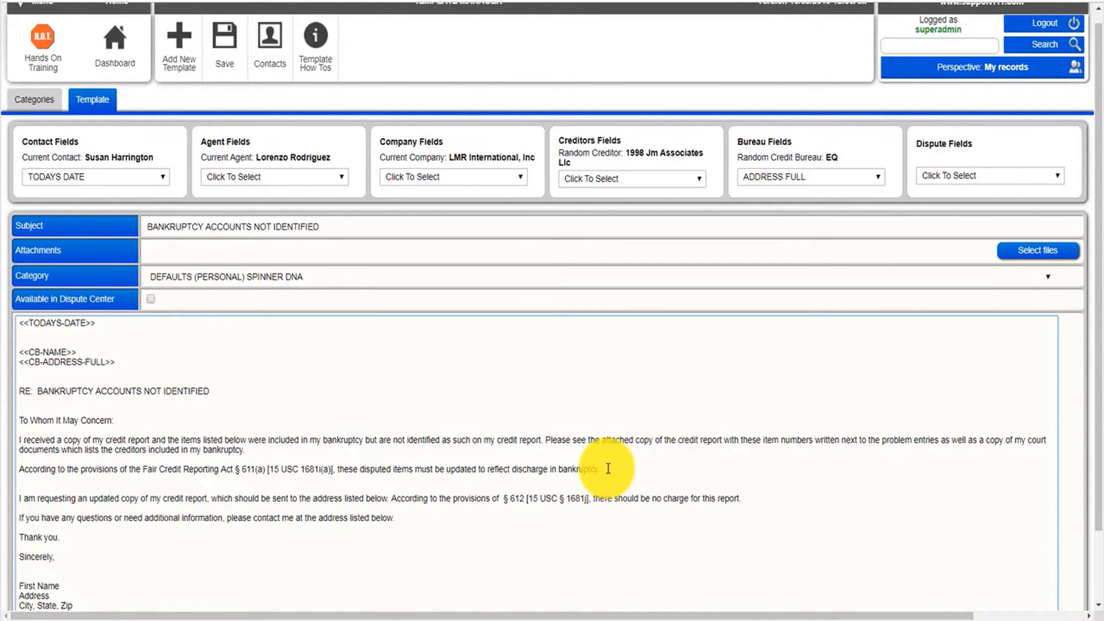
key("Return")
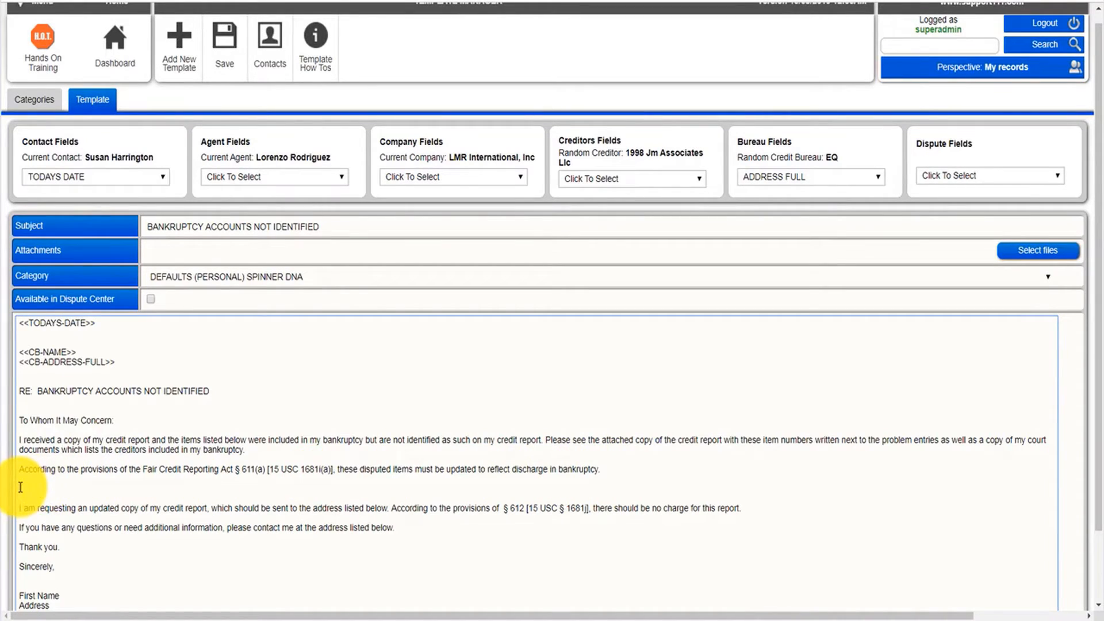
Type "Account ID:" on the new line and insert the ACCOUNT ID dispute field after it.
type("Account ID:")
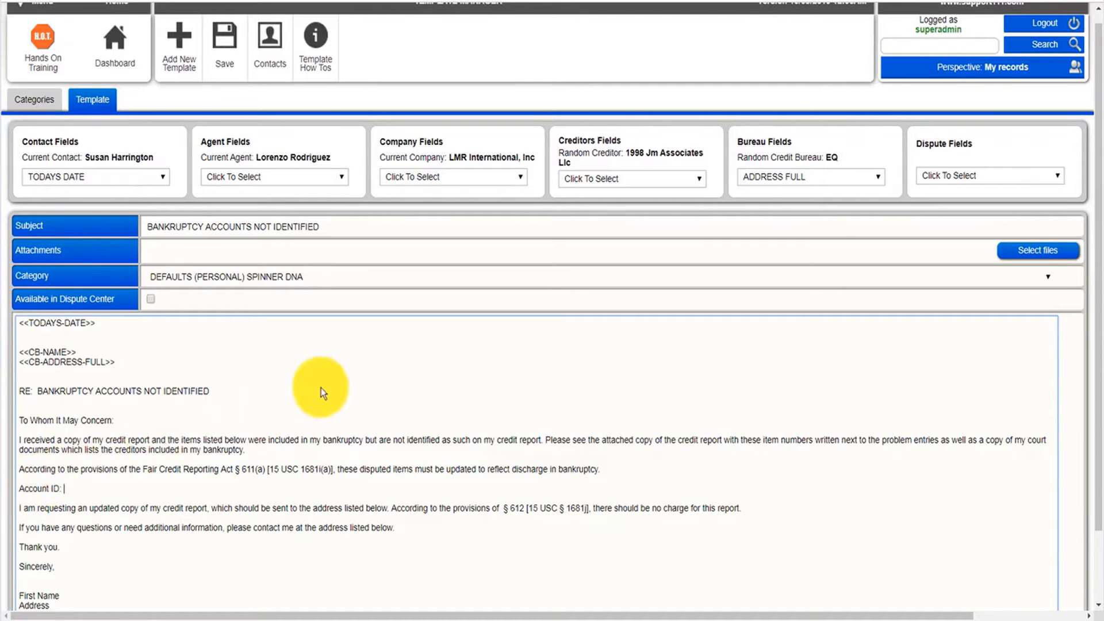
left_click(961, 174)
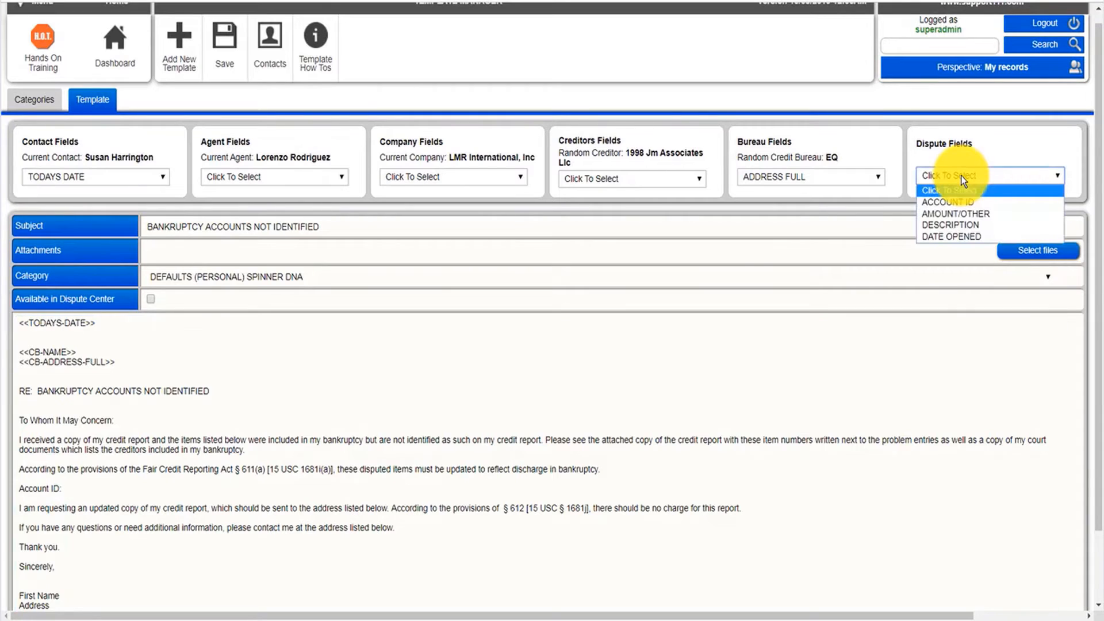
key("Down")
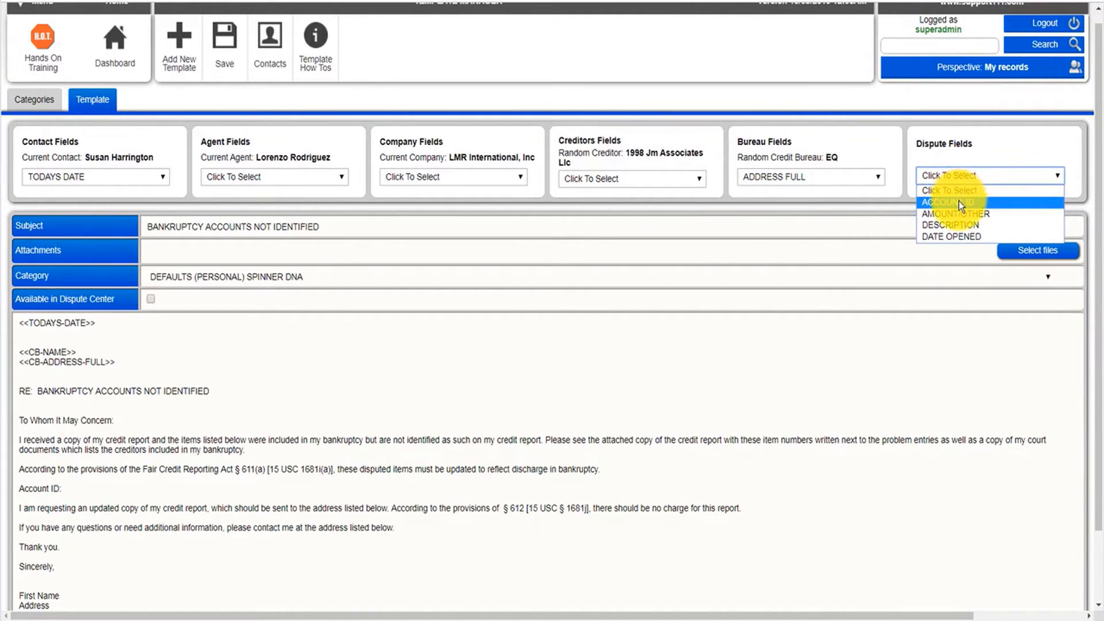
left_click(958, 201)
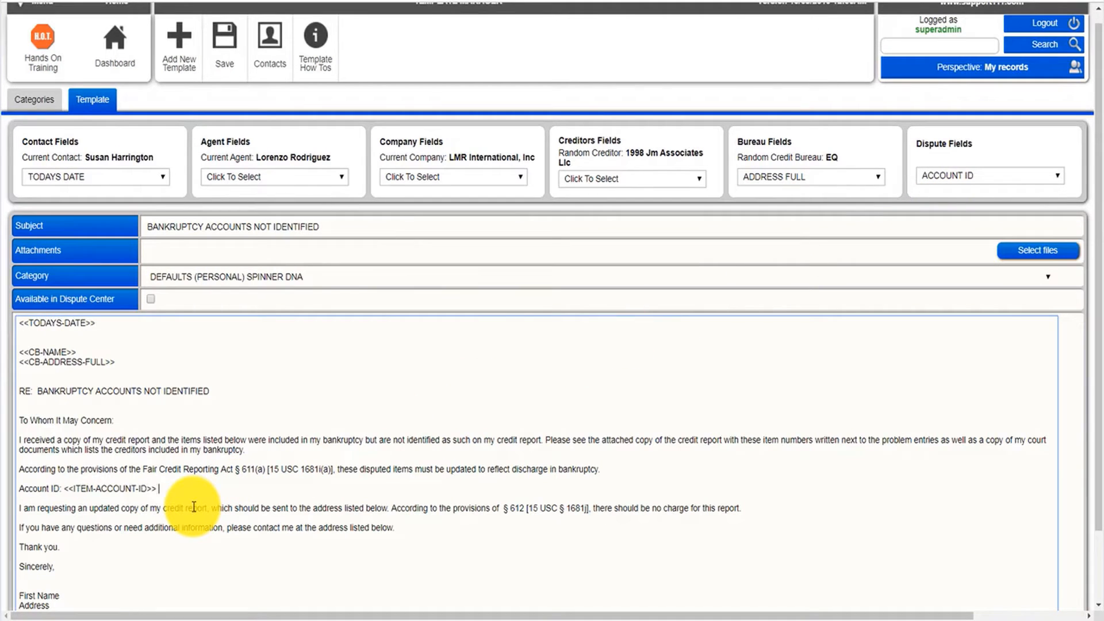
Add "Opened:" after the account ID field, followed by the DATE OPENED dispute field.
left_click(950, 176)
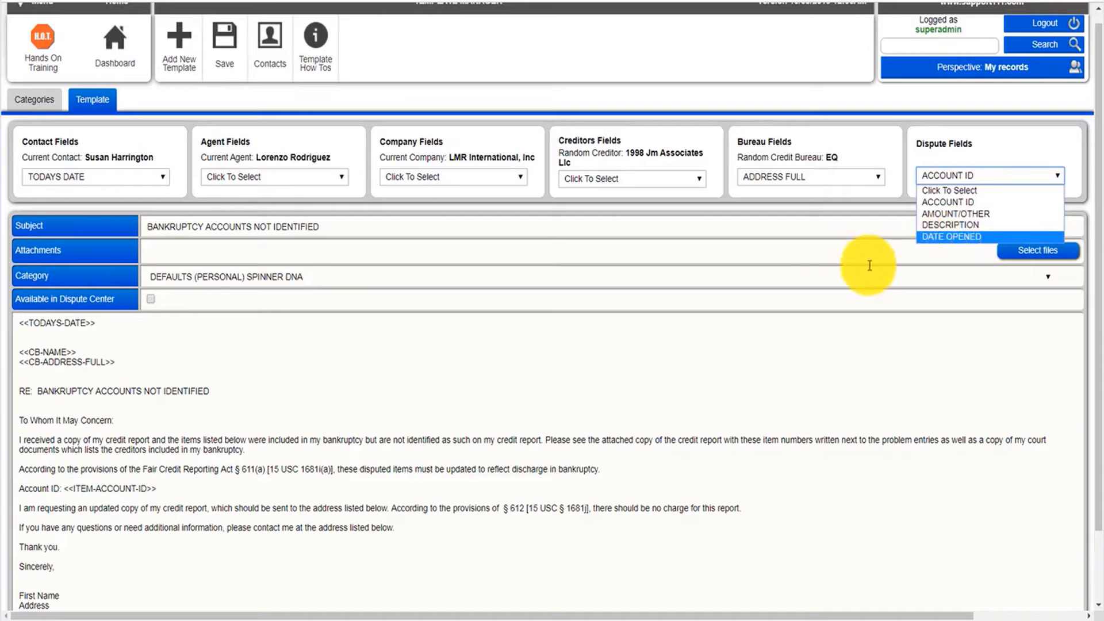
left_click(180, 486)
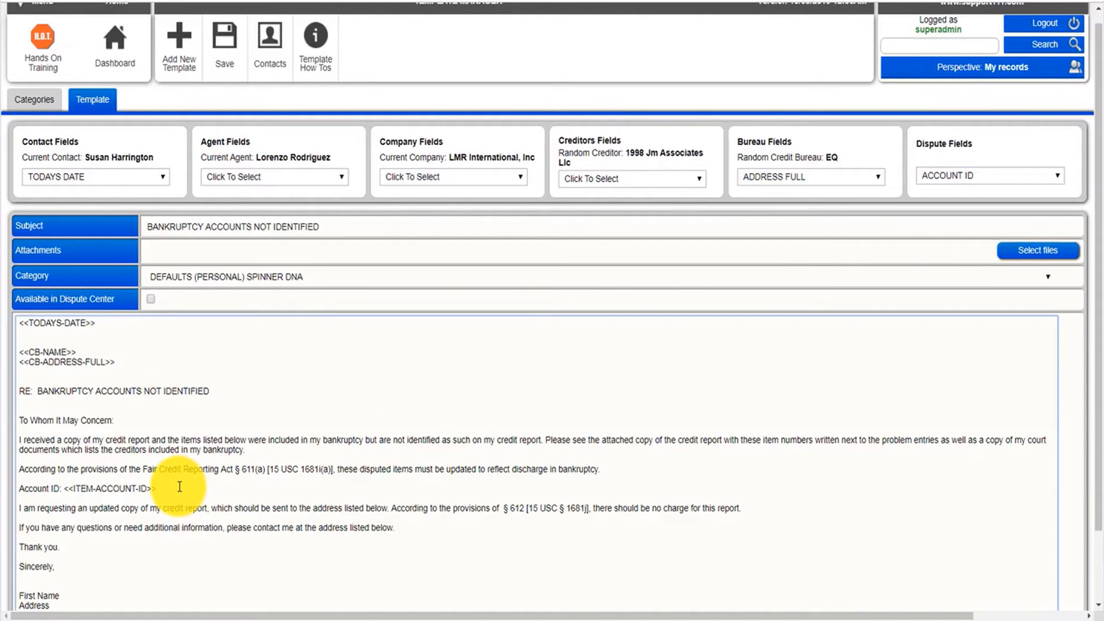
type("Opend:")
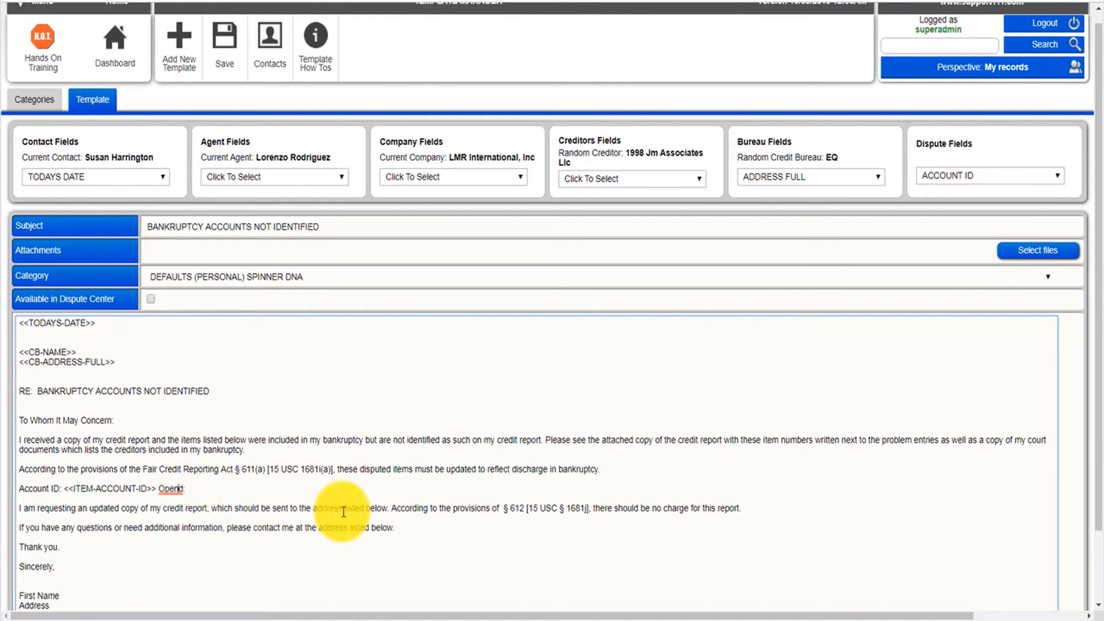
type("e")
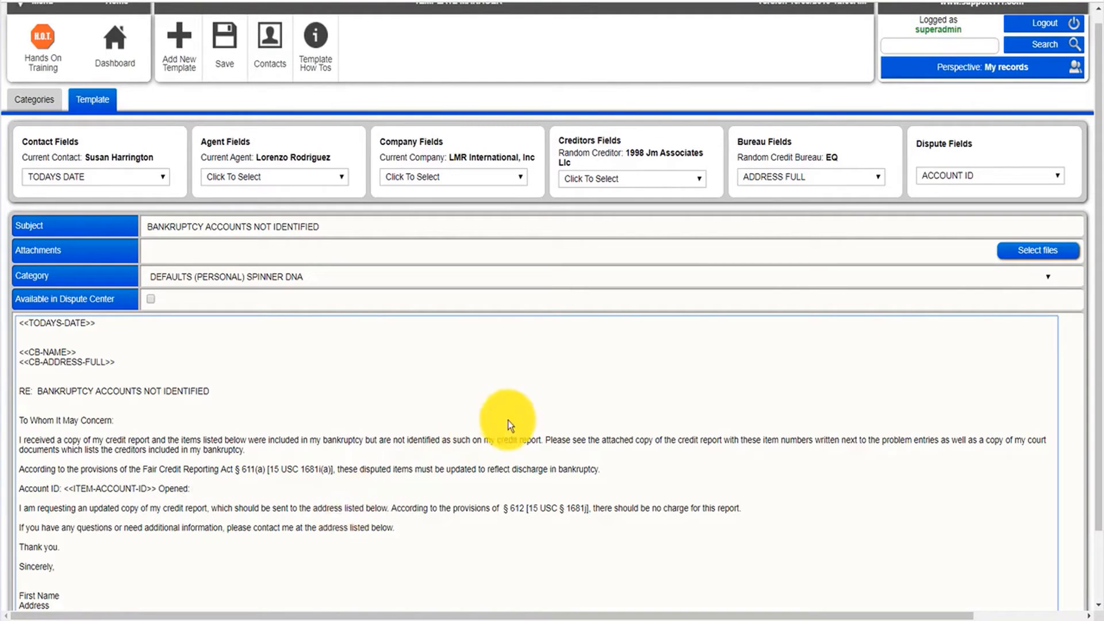
left_click(957, 176)
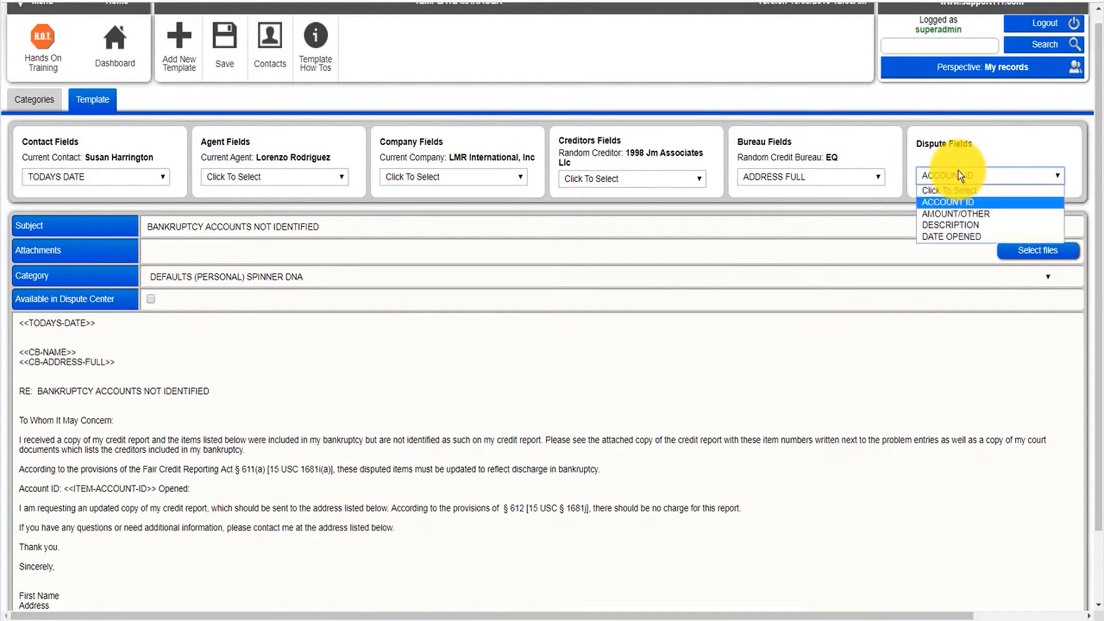
left_click(959, 237)
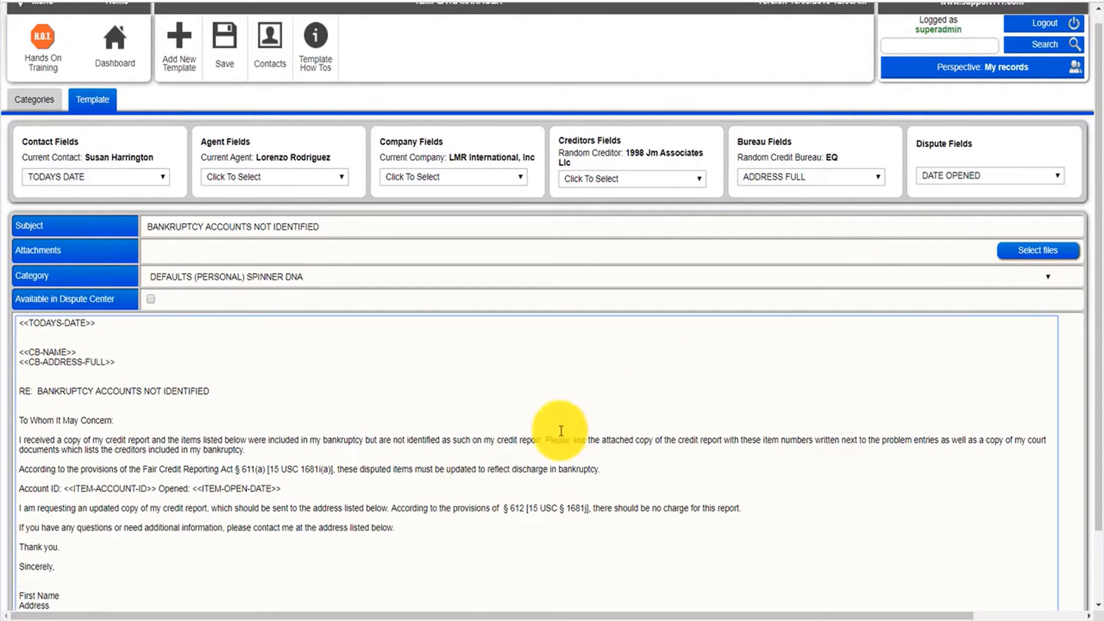
Insert the DESCRIPTION dispute field at the end of the Account ID line.
left_click(930, 178)
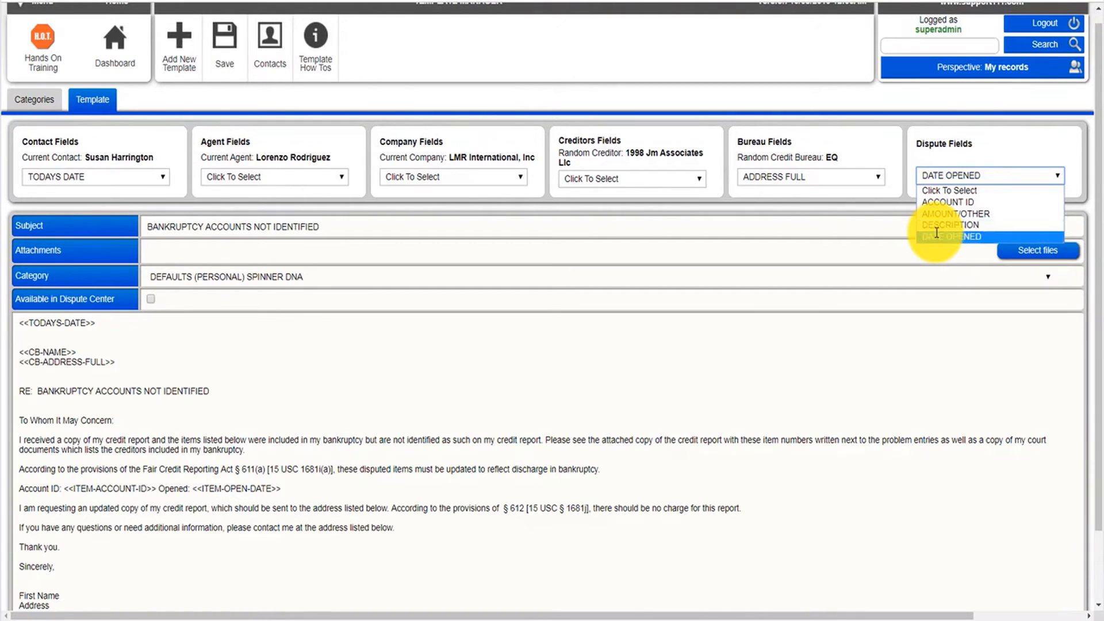
left_click(304, 484)
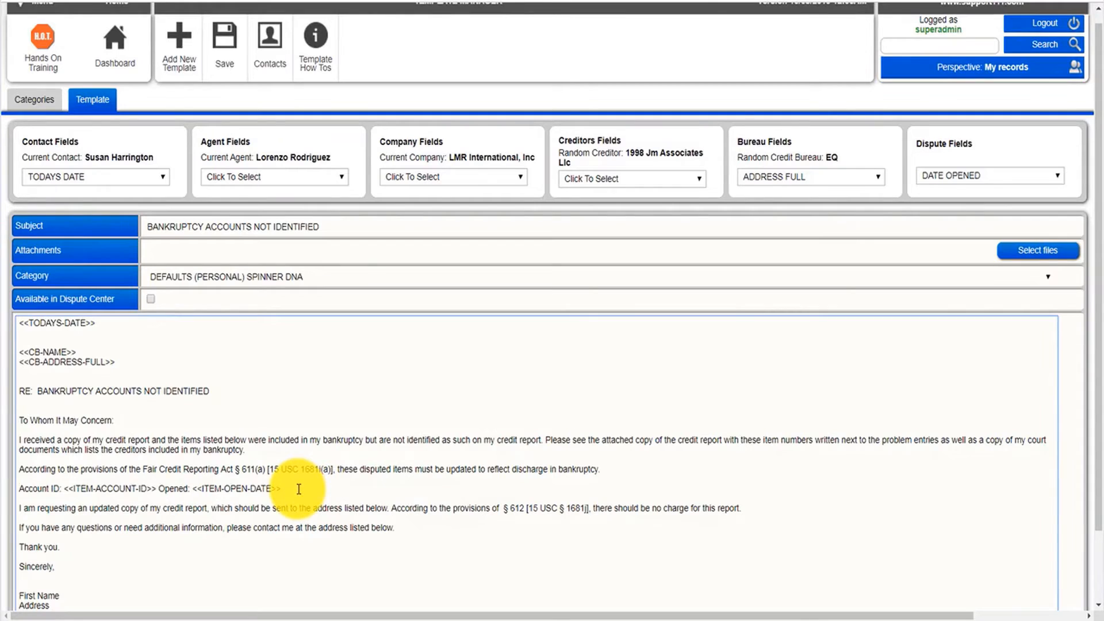
left_click(935, 175)
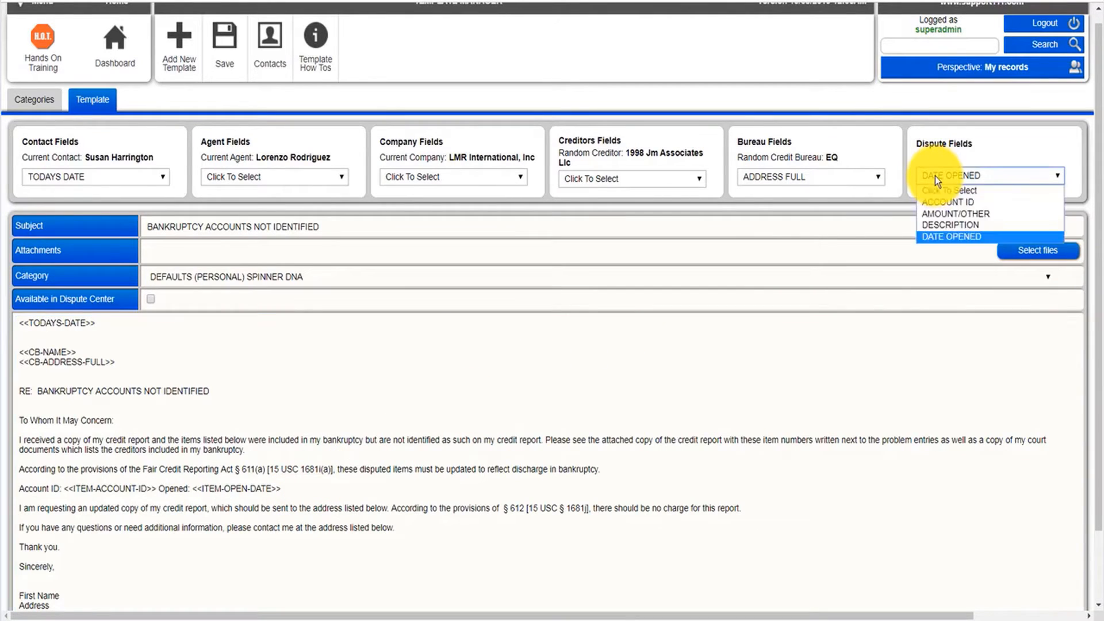
left_click(943, 225)
Replace the First Name line in the signature block with the FULL NAME contact field and add a line break.
left_click(366, 562)
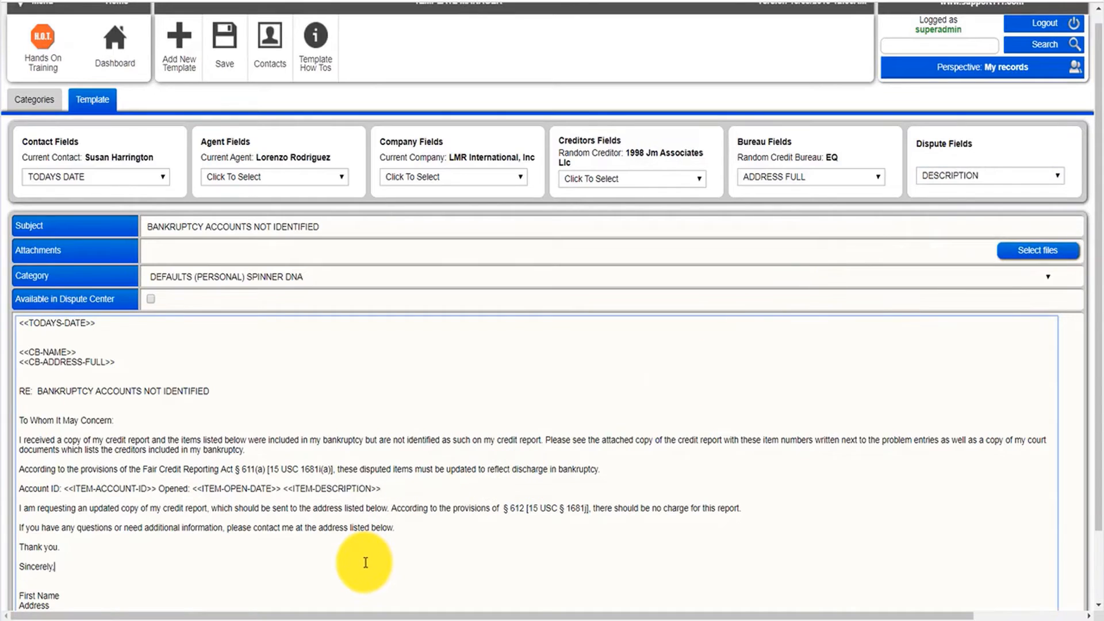
key("Down")
key("Down")
key("Down")
key("Down")
key("Down")
key("Down")
key("Down")
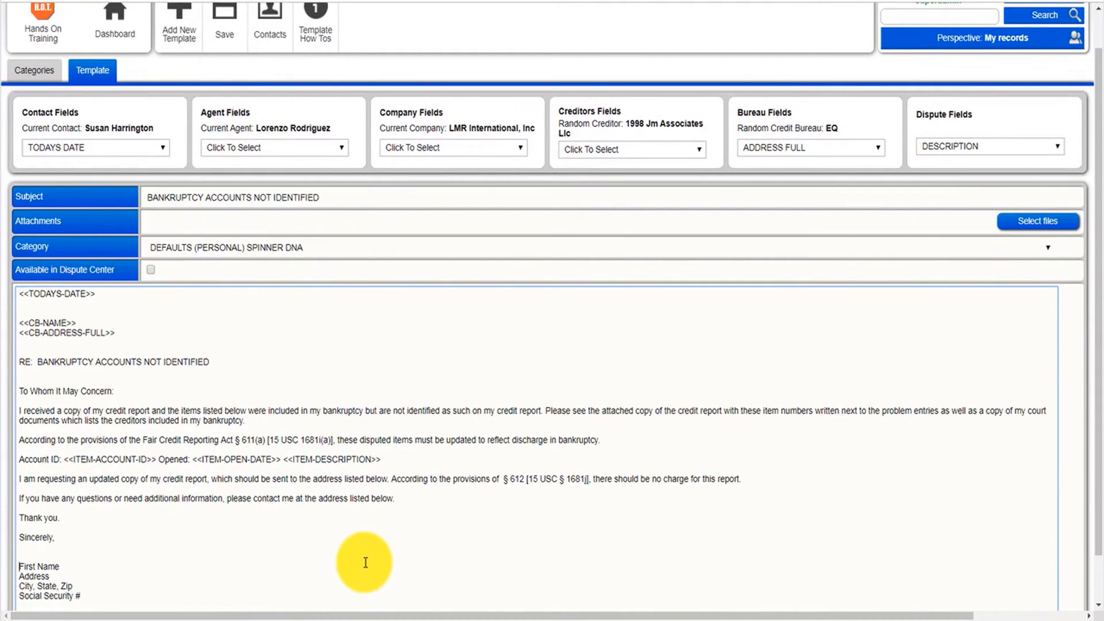
left_click(119, 151)
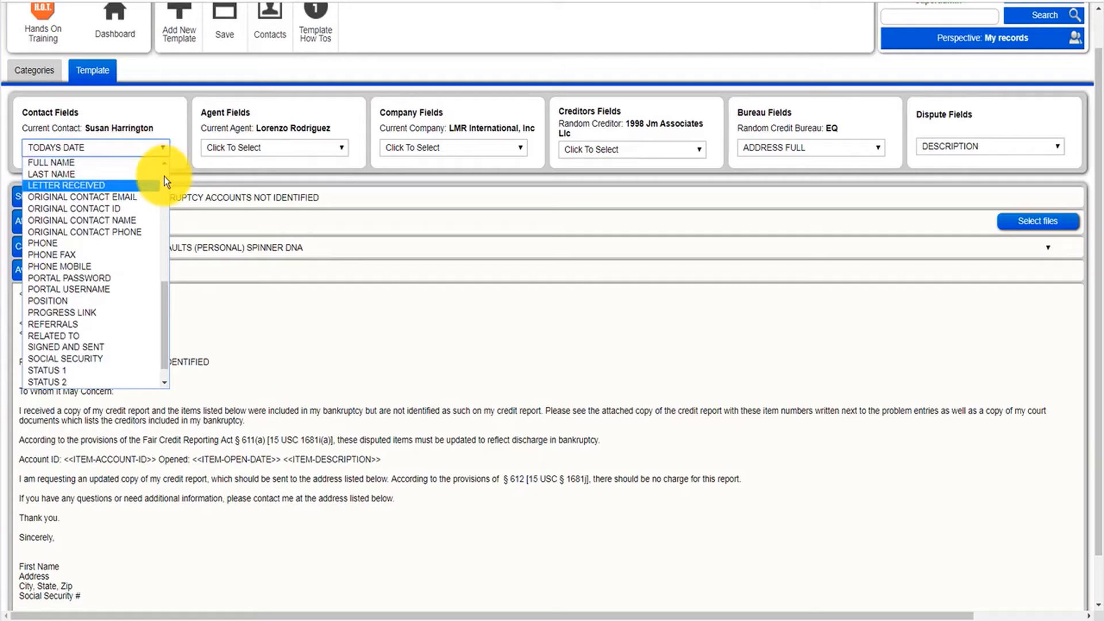
scroll(164, 176, "up", 6)
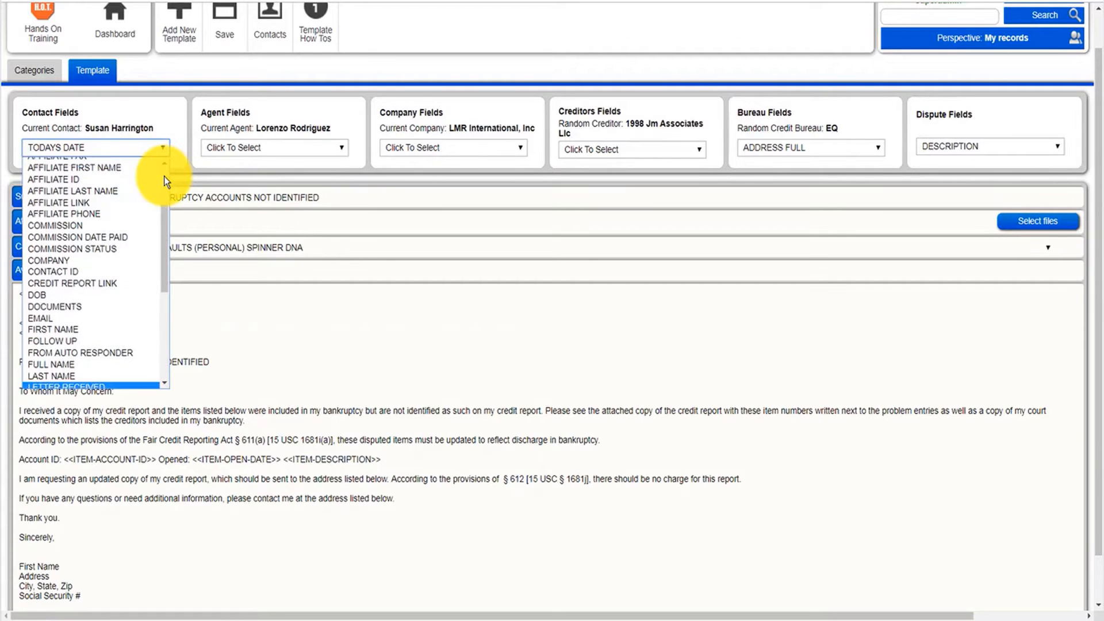
left_click(77, 366)
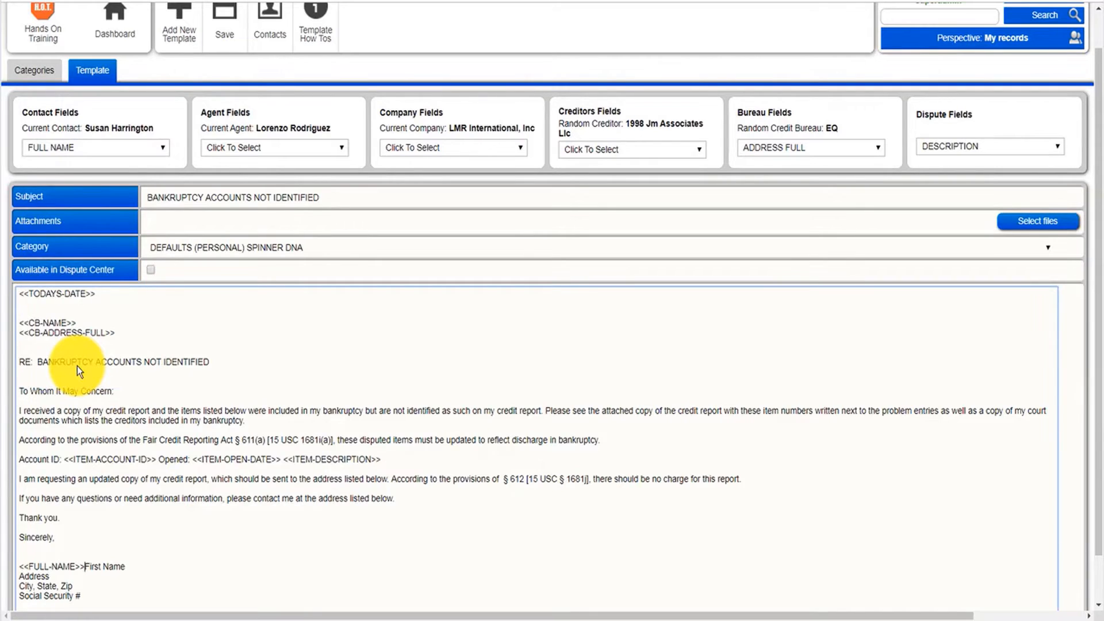
key("shift+End")
key("Delete")
key("Return")
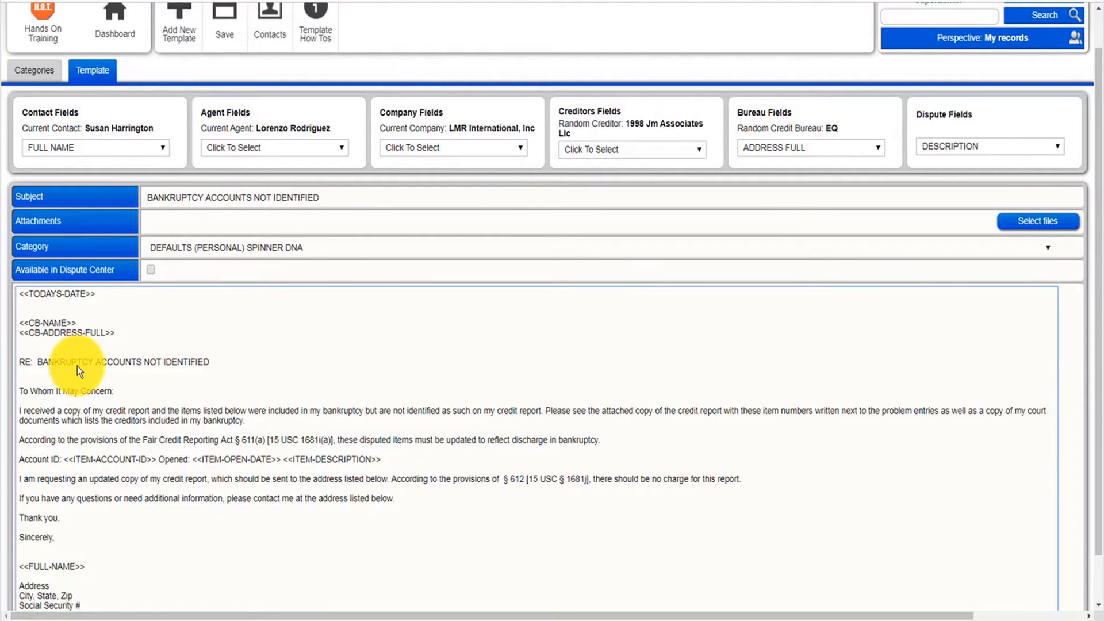
Insert the ADDRESS FULL contact field on the line below the full name field.
left_click_drag(77, 366, 60, 209)
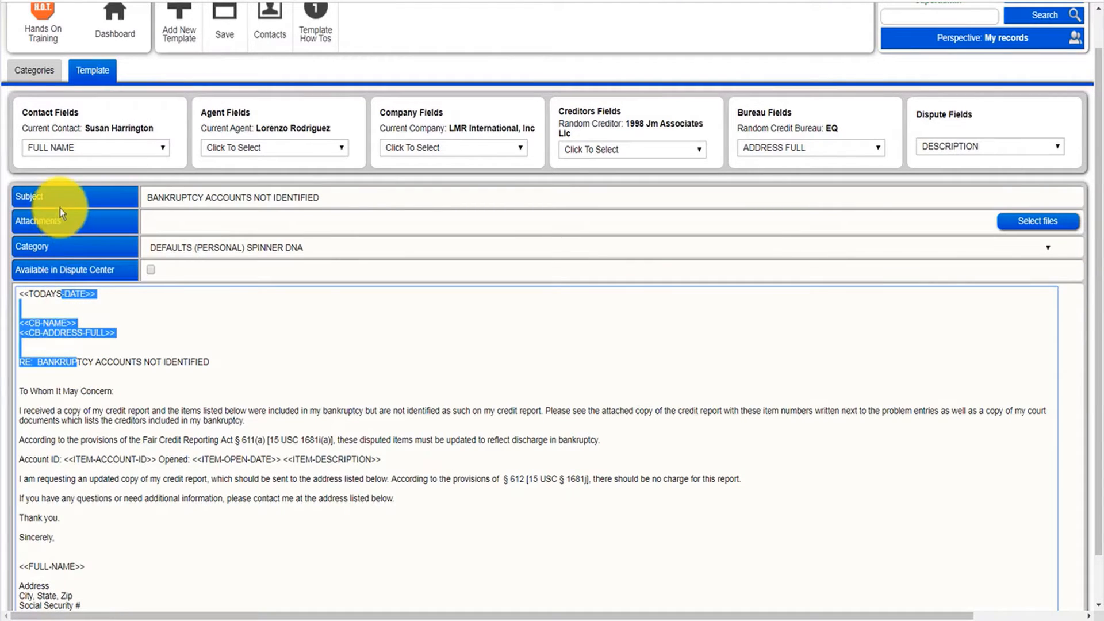
left_click(101, 150)
left_click(109, 201)
left_click(683, 367)
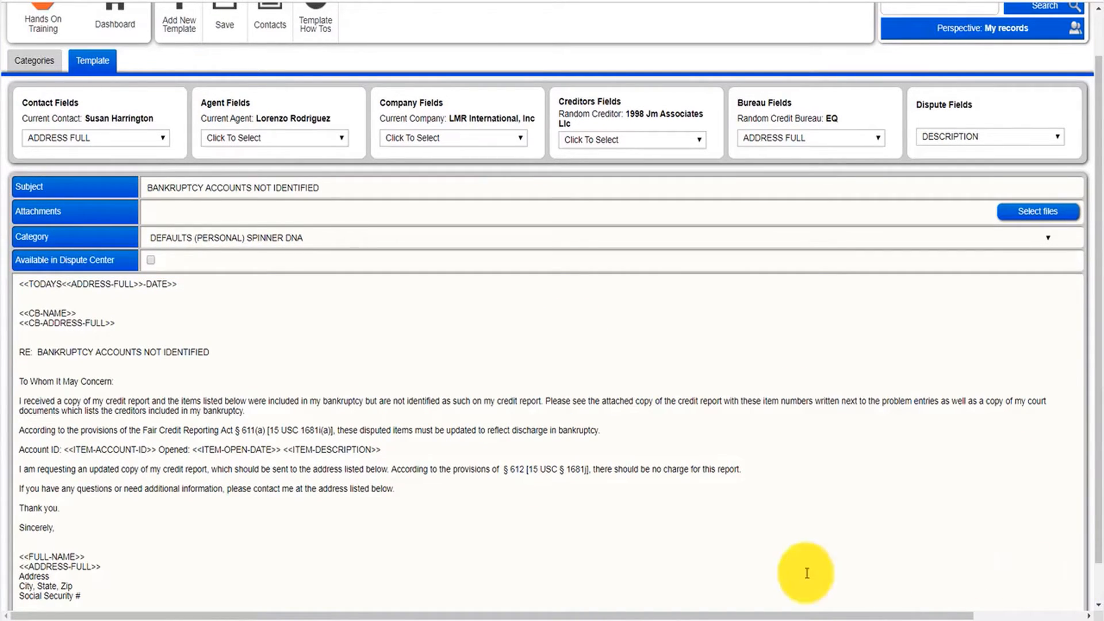
Delete the old Address and City, State, Zip lines from the signature block.
left_click(74, 577)
key("BackSpace")
key("BackSpace")
key("BackSpace")
key("BackSpace")
key("BackSpace")
key("BackSpace")
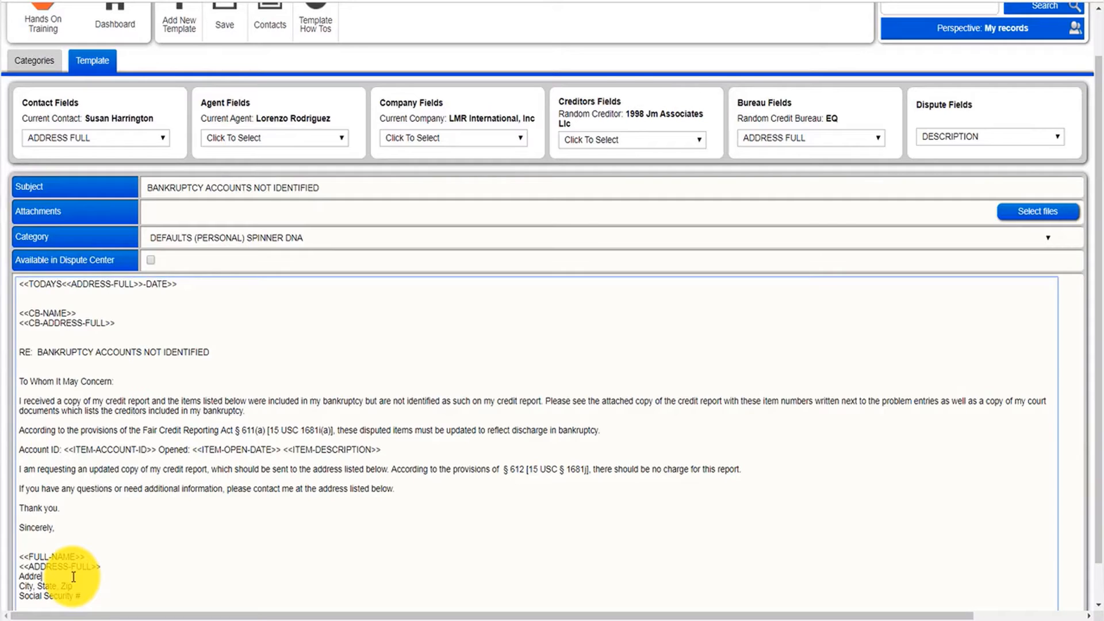
key("BackSpace")
key("shift+Down")
key("shift+Down")
key("BackSpace")
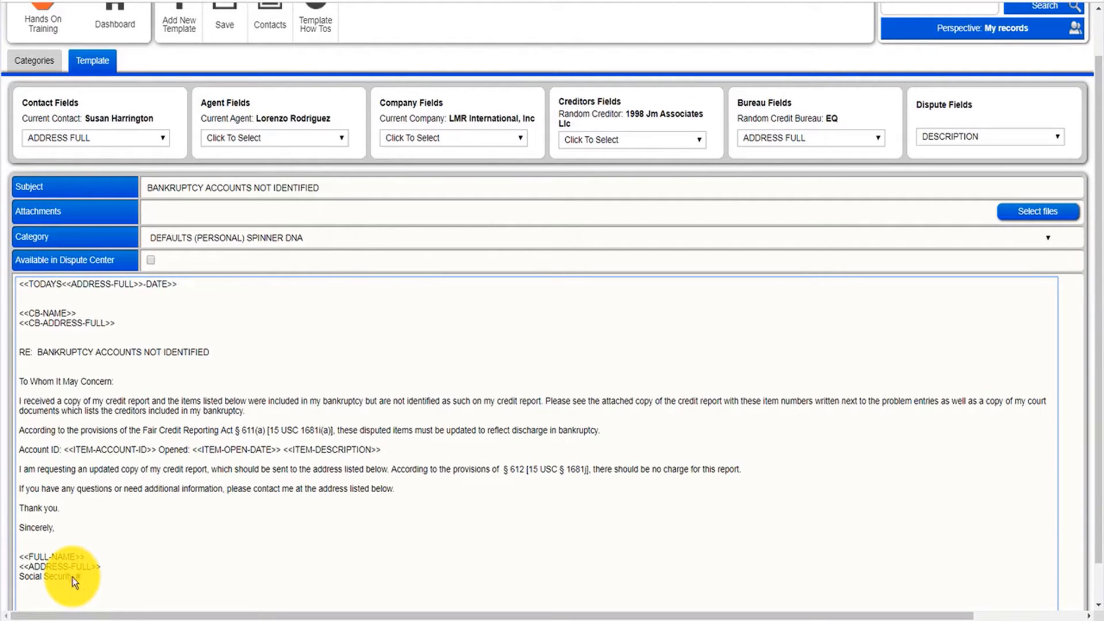
Insert the SOCIAL SECURITY contact field after the Social Security # label.
left_click(137, 138)
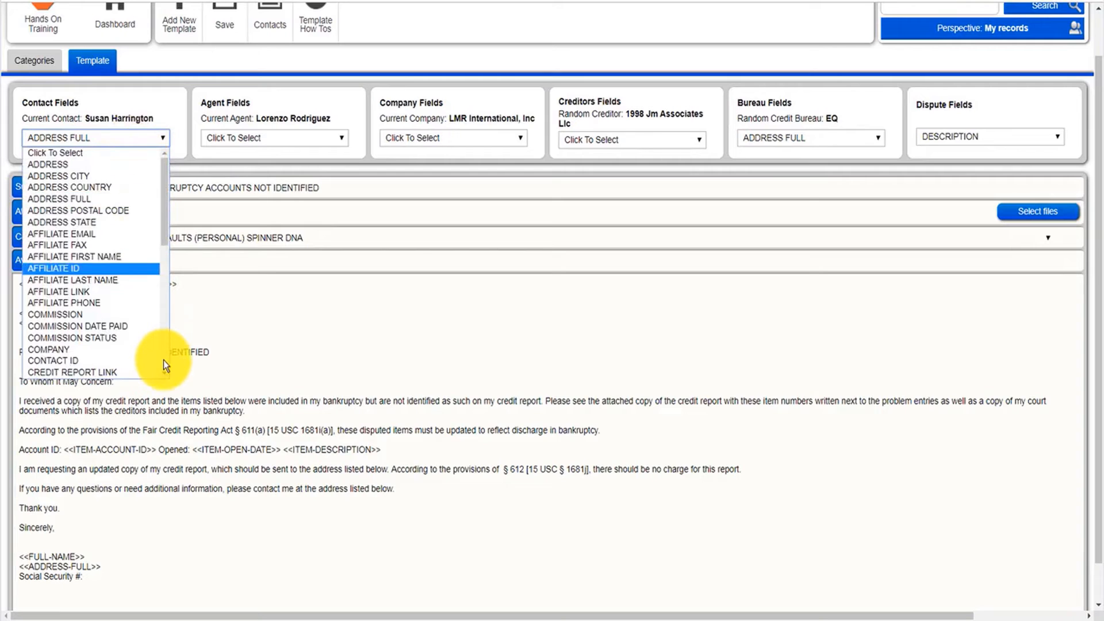
scroll(163, 360, "down", 6)
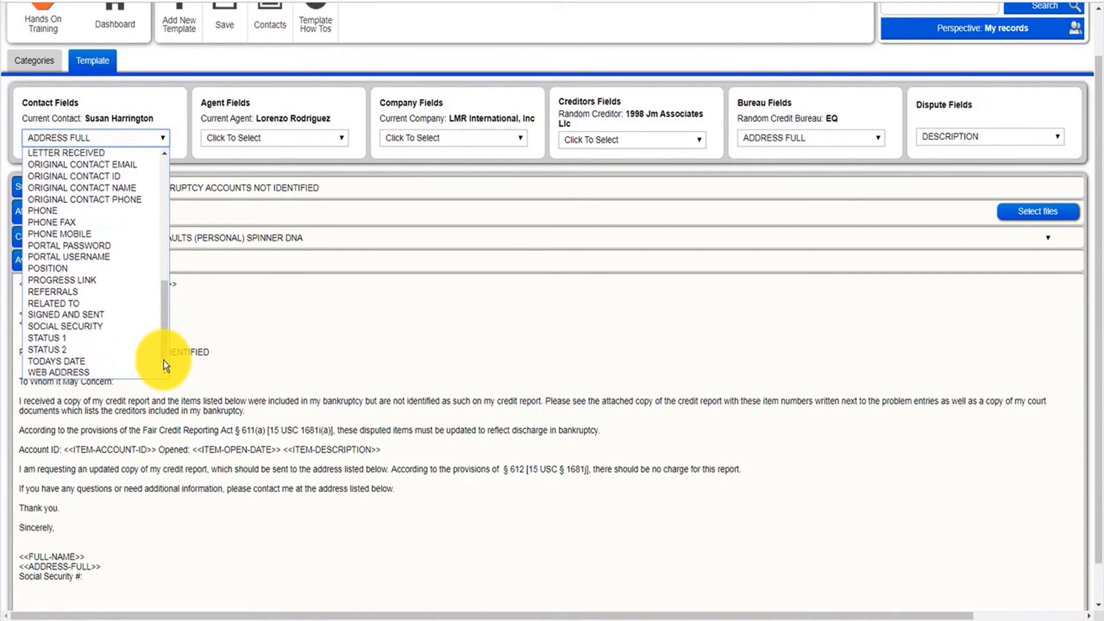
left_click(73, 327)
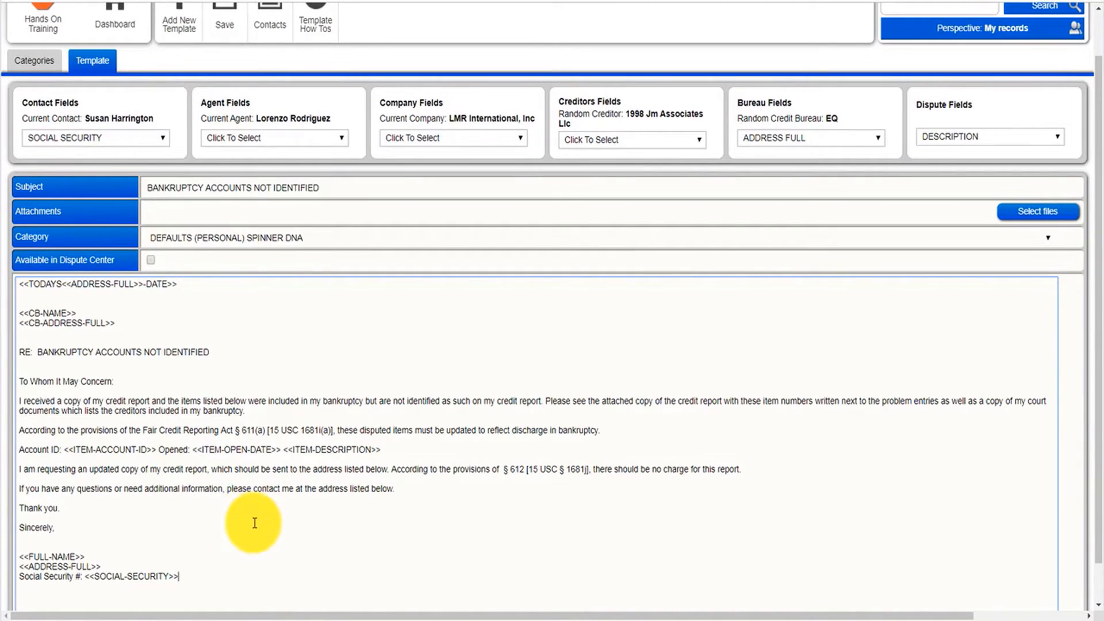
Enable Available in Dispute Center and save the template.
left_click(151, 262)
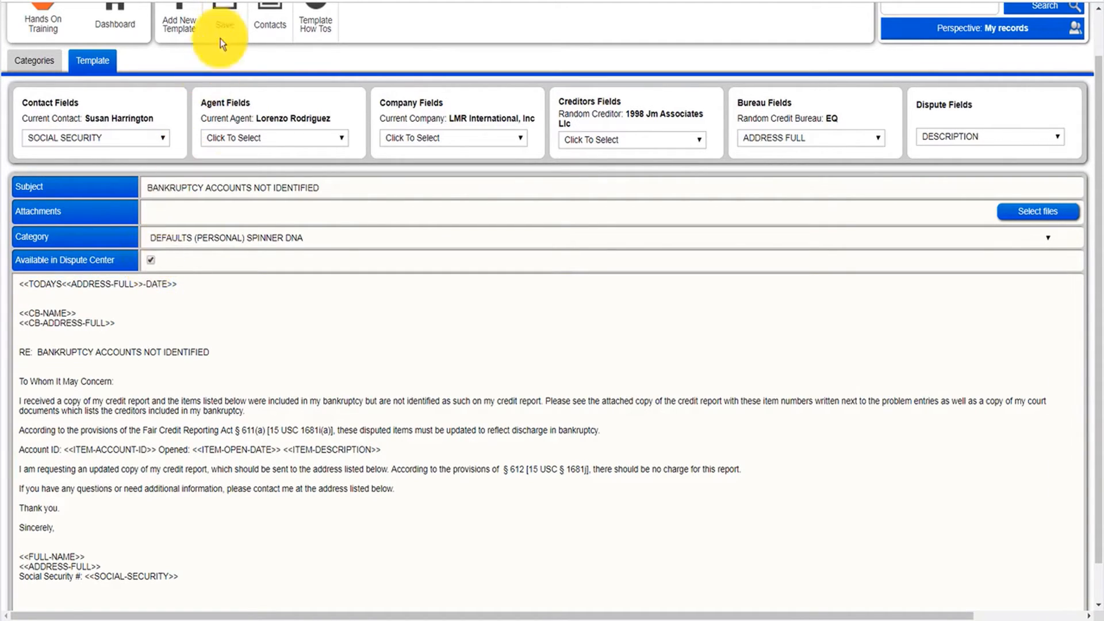
left_click(227, 24)
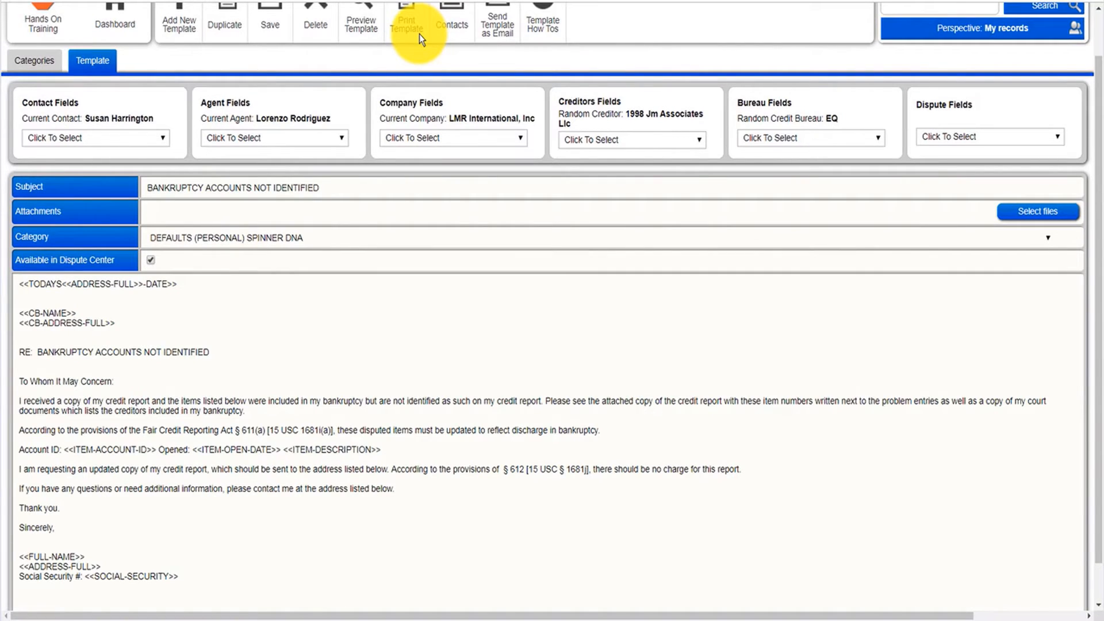
Preview the template and return to editing it.
left_click(359, 35)
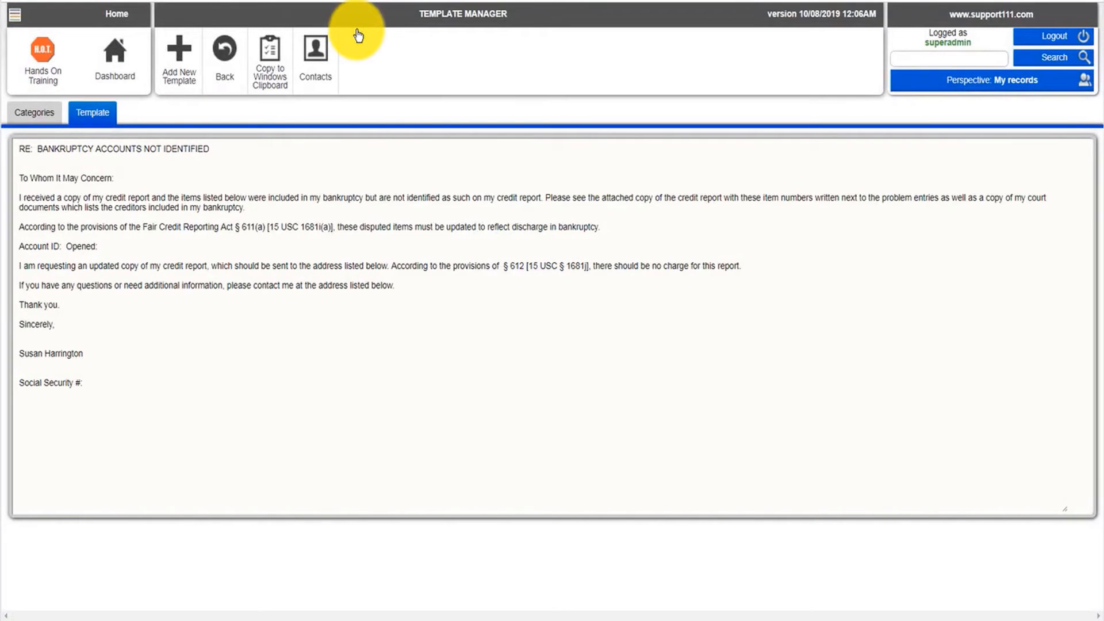
left_click(210, 170)
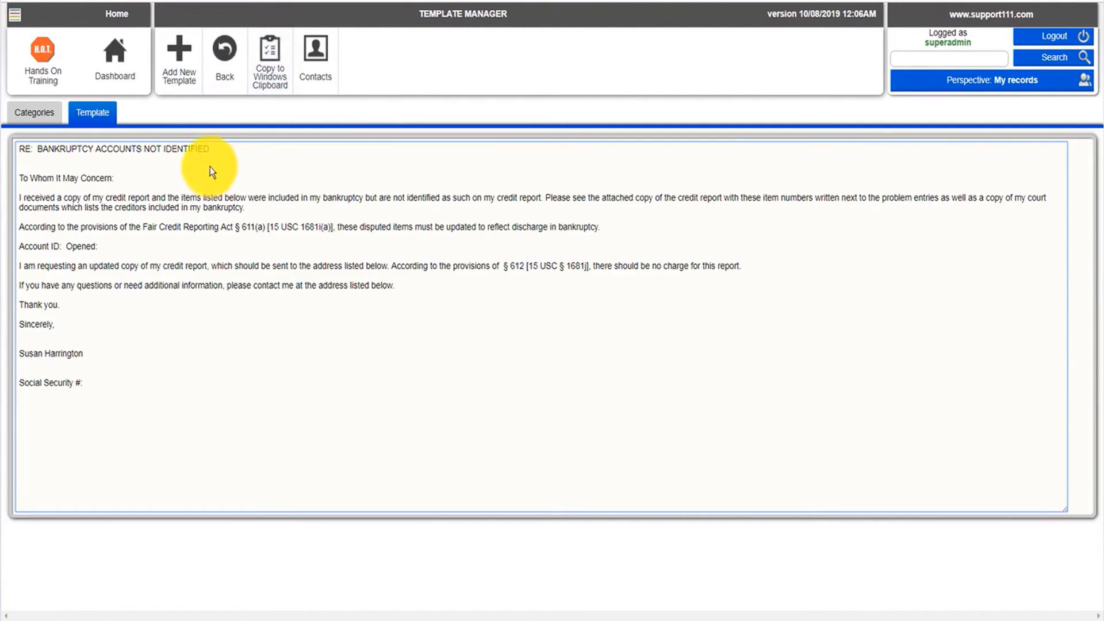
left_click(222, 54)
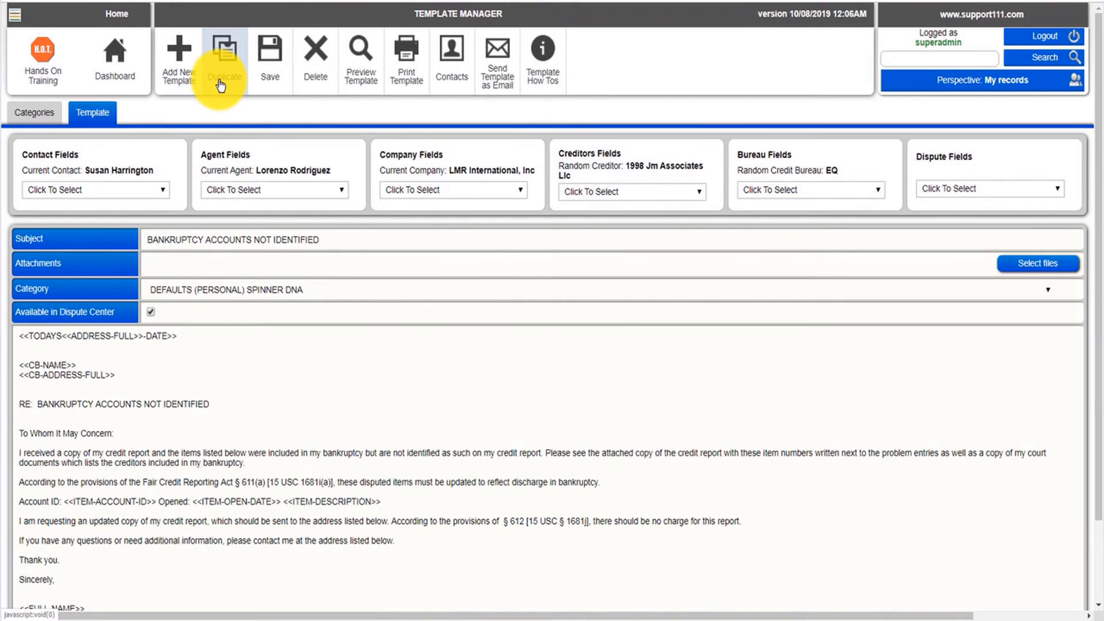
Remove the stray ADDRESS FULL field from inside the date placeholder to restore <<TODAYS-DATE>>.
left_click(182, 337)
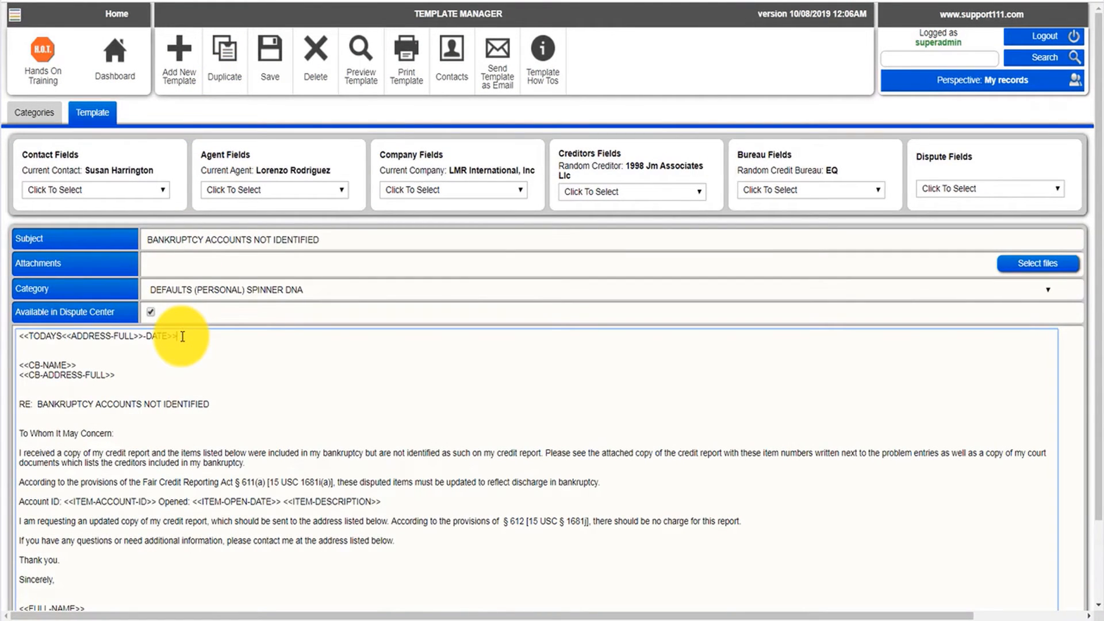
key("BackSpace")
key("BackSpace")
key("BackSpace")
key("BackSpace")
key("BackSpace")
key("BackSpace")
key("BackSpace")
key("BackSpace")
key("BackSpace")
key("BackSpace")
key("BackSpace")
key("BackSpace")
key("BackSpace")
key("BackSpace")
key("BackSpace")
key("BackSpace")
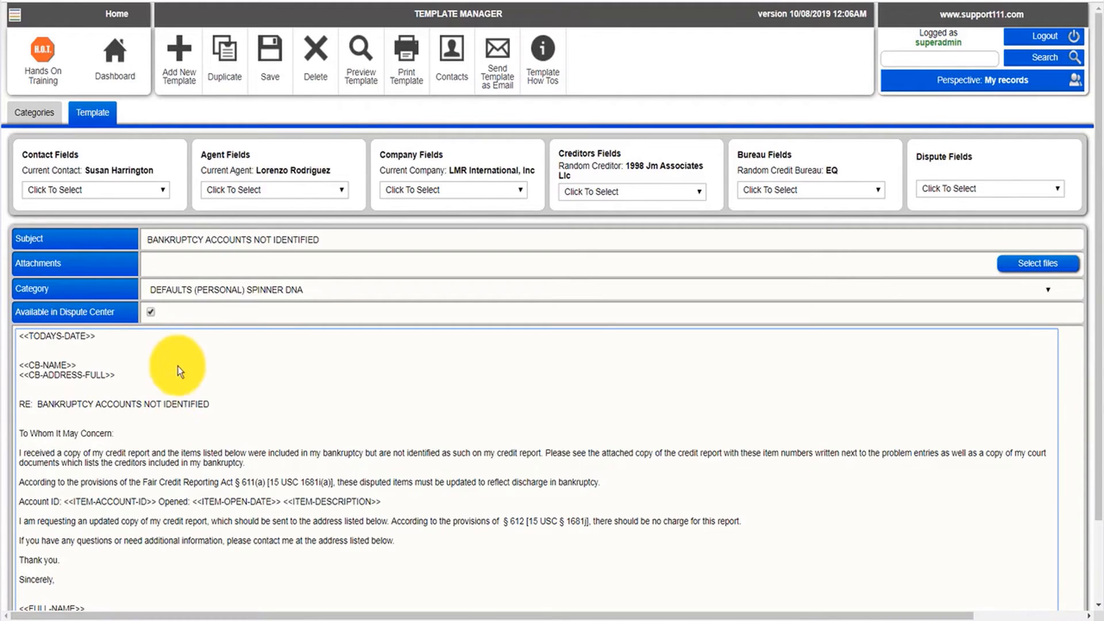
Save the corrected template, preview it, and go back to editing it.
left_click(267, 63)
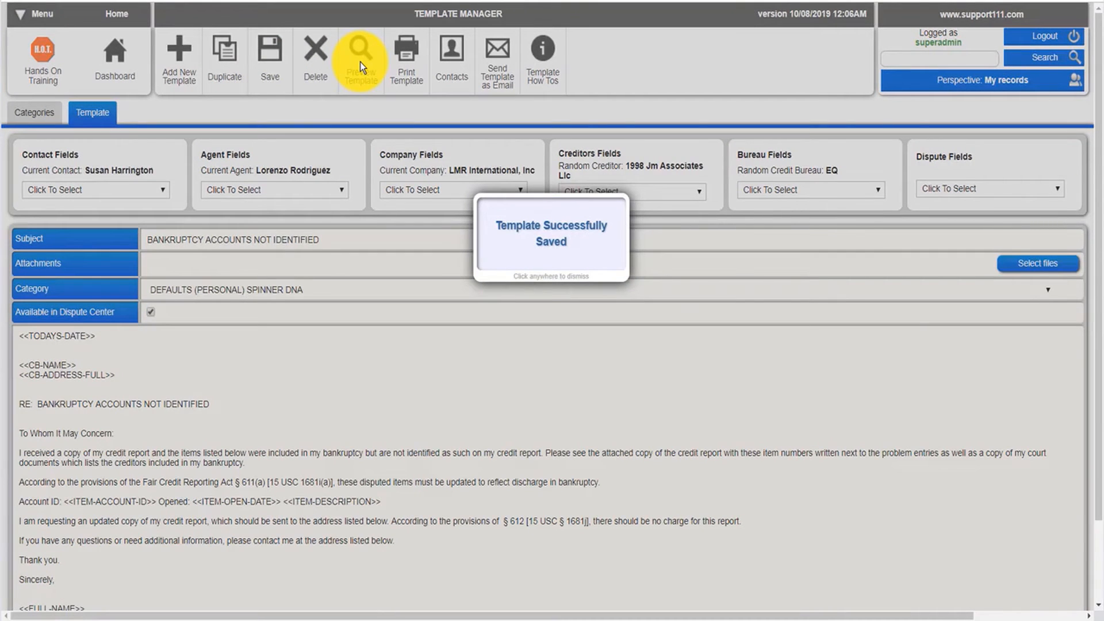
left_click(360, 63)
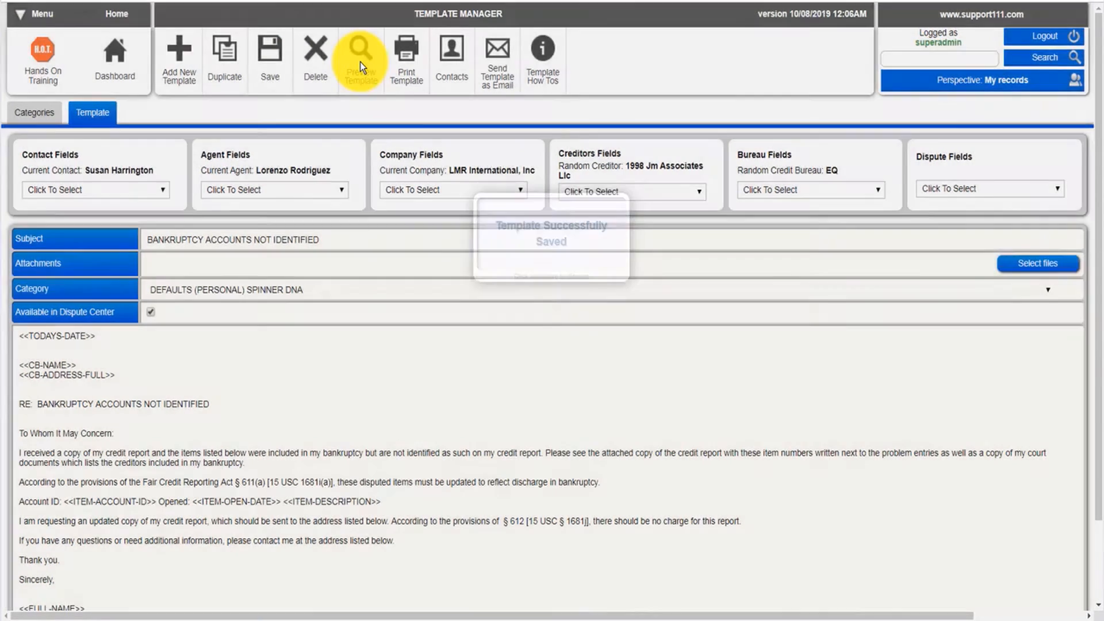
left_click(360, 63)
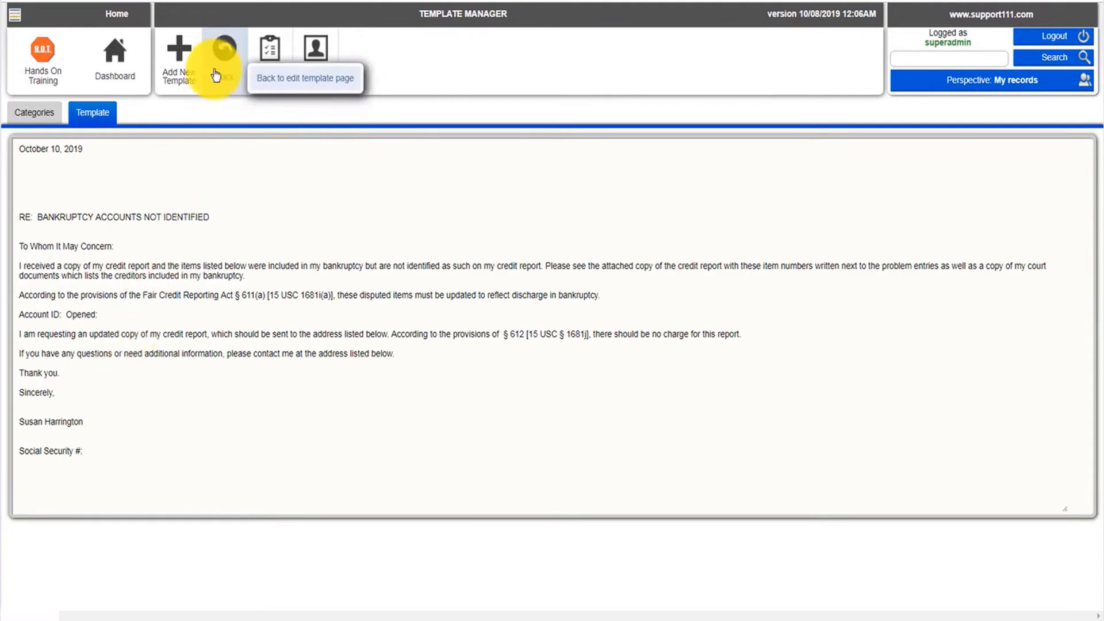
left_click(224, 48)
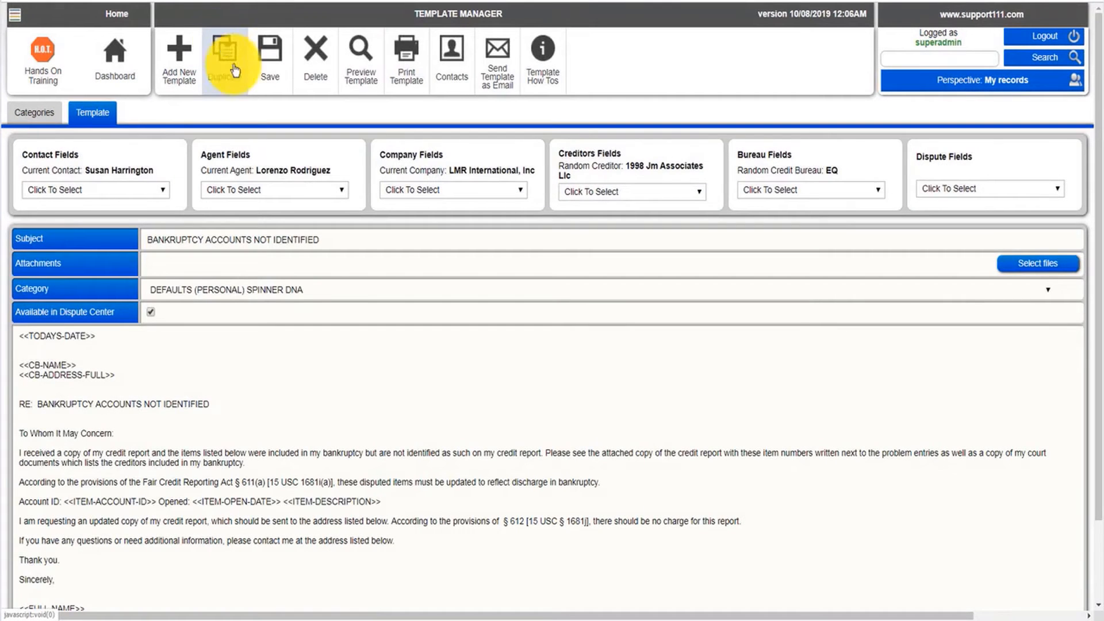
Open the third contact's dispute center and assign the BANKRUPTCY ACCOUNTS NOT IDENTIFIED template to the first Credco dispute.
left_click(451, 59)
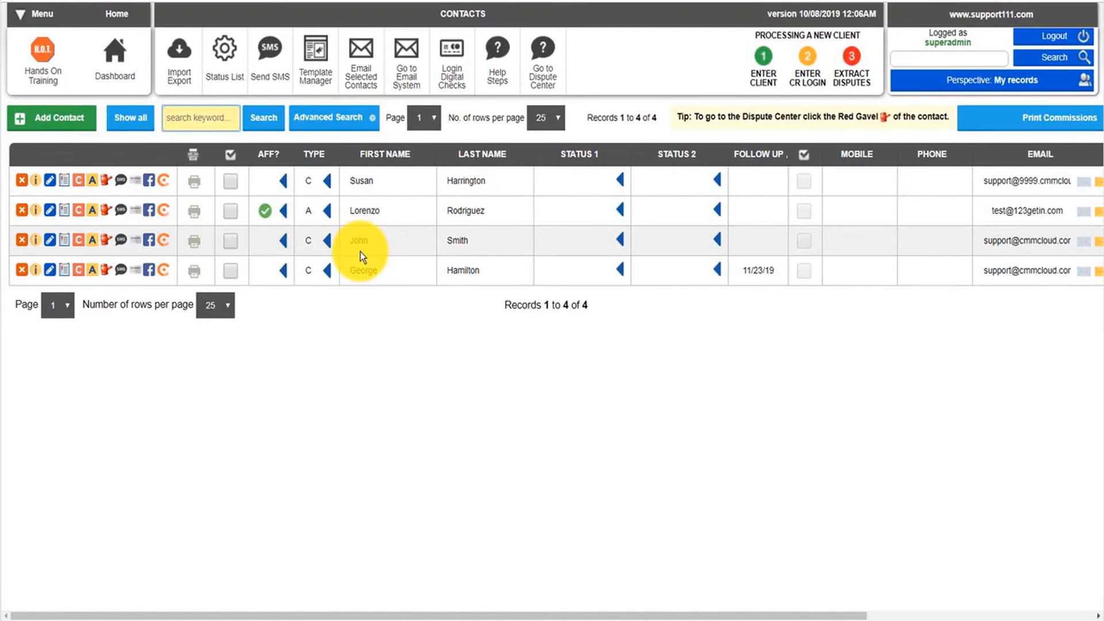
left_click(103, 245)
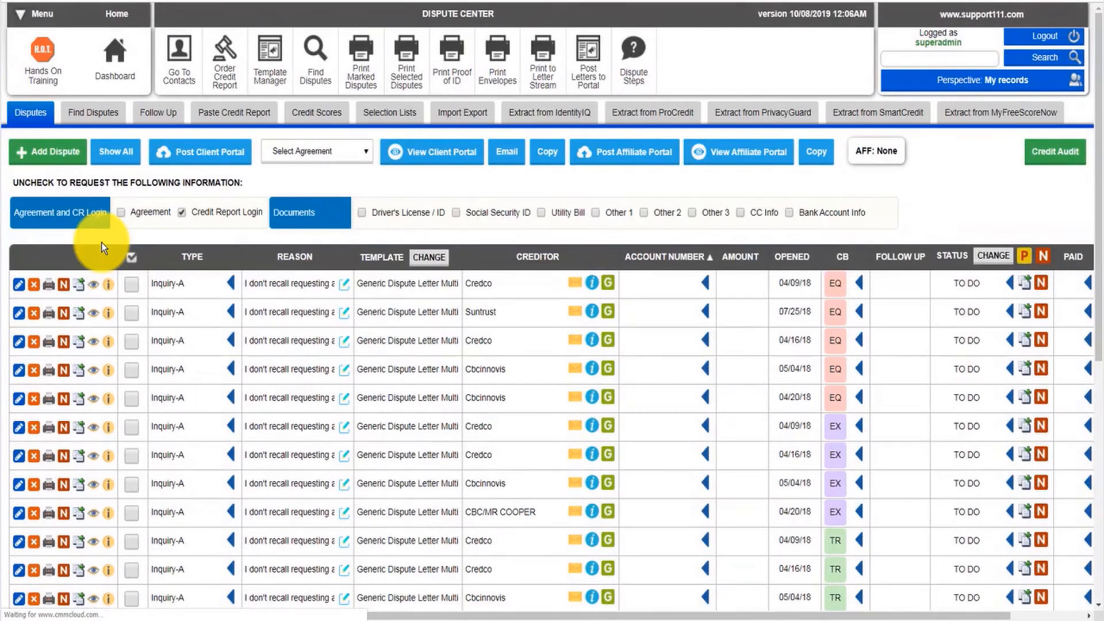
left_click(380, 286)
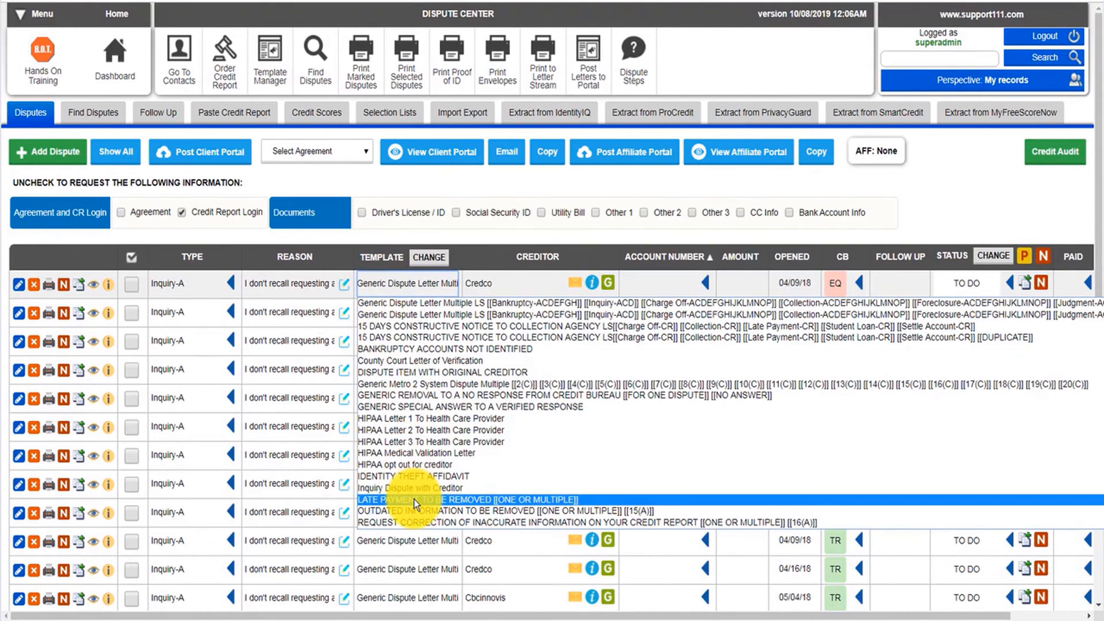
left_click(415, 350)
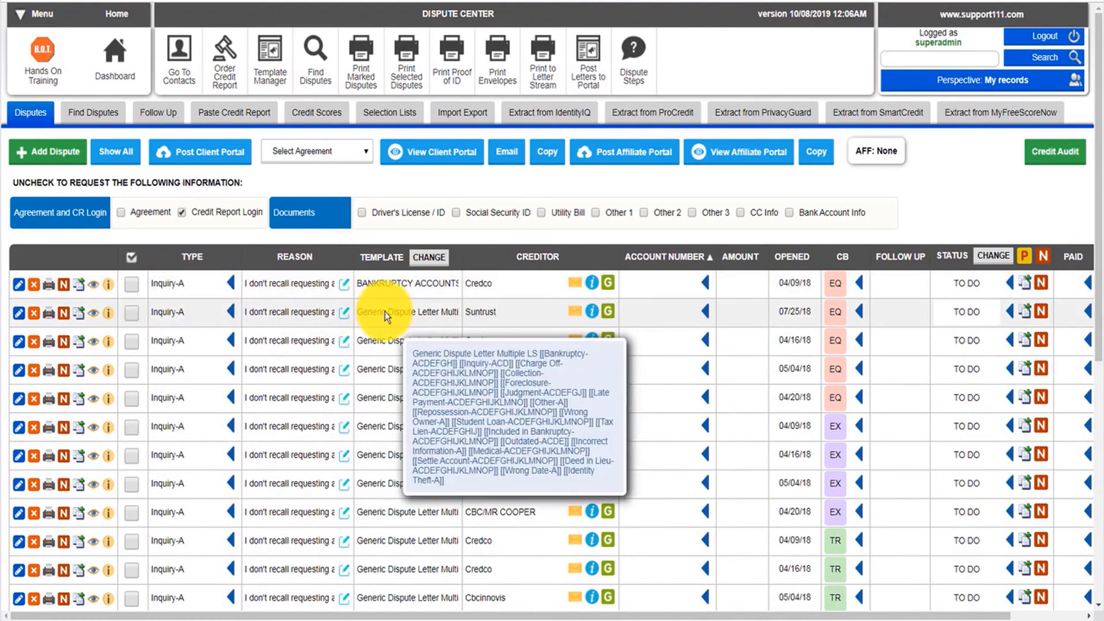
Open the Generic Dispute Letter Multiple template, cut the [[Bankruptcy-ACDEFGH]] tag from its subject, and save it.
left_click(383, 115)
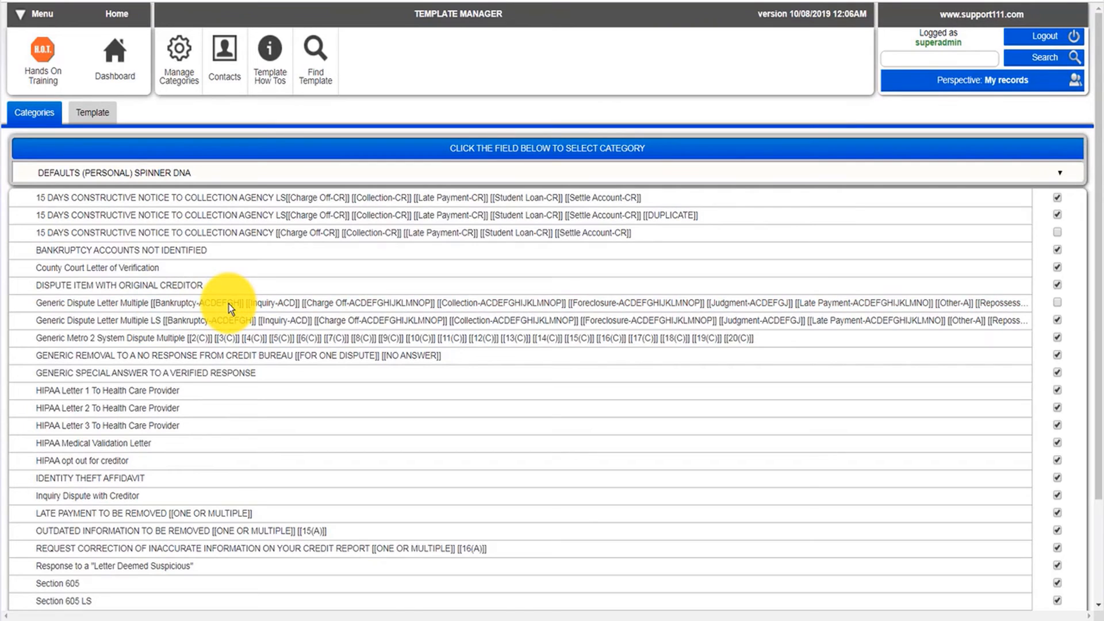
left_click(182, 310)
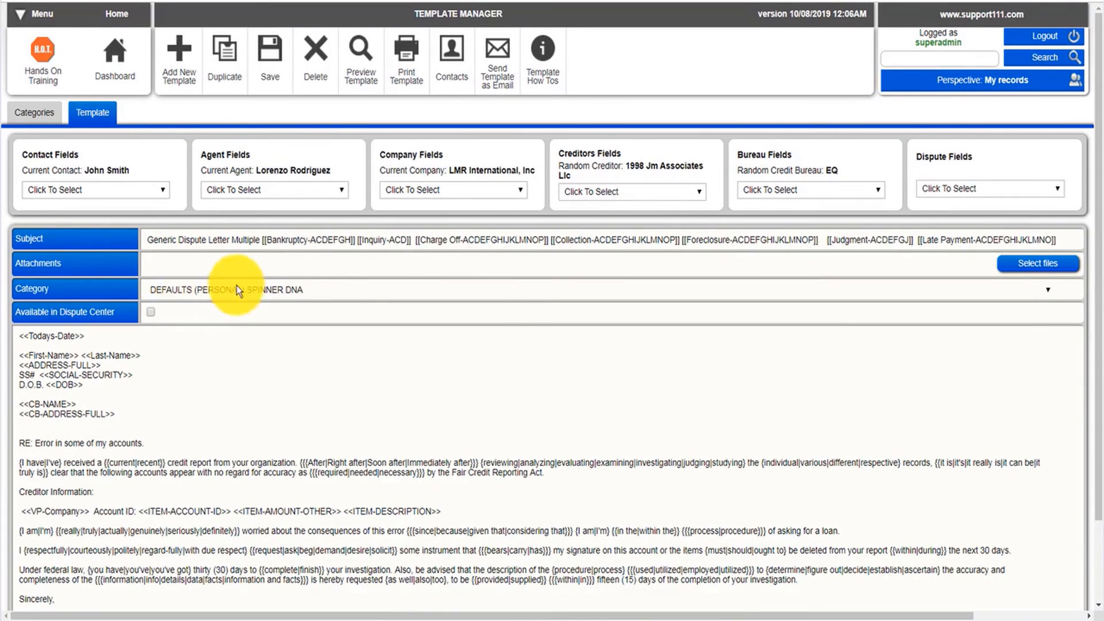
left_click(357, 242)
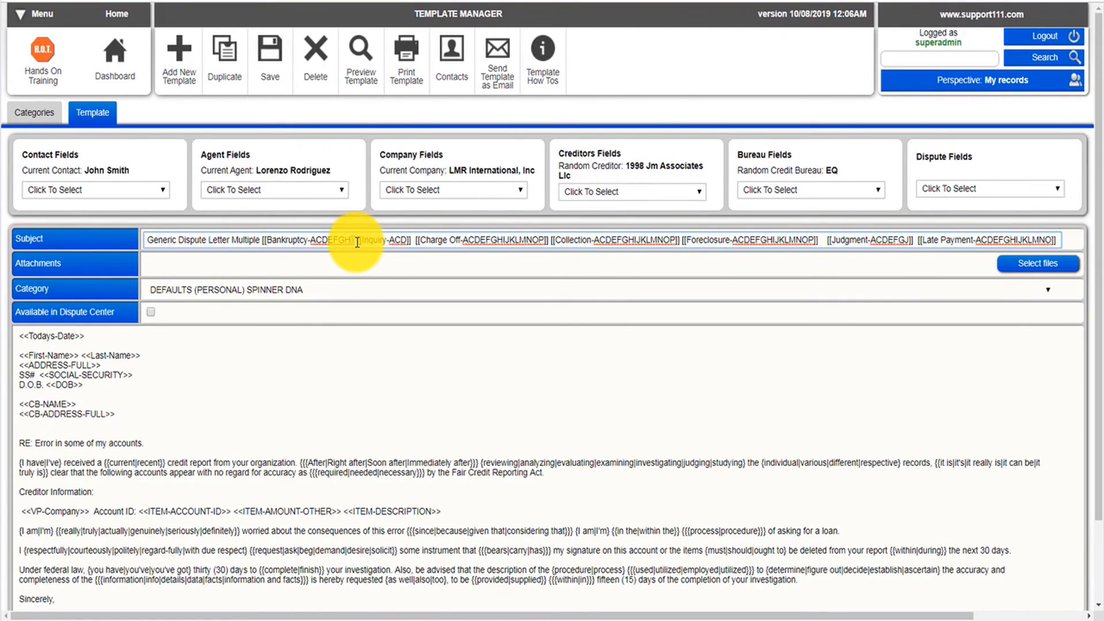
key("shift+Left")
key("shift+Left")
key("shift+Left")
key("shift+Left")
key("shift+Left")
key("shift+Left")
key("shift+Left")
key("shift+Left")
key("shift+Left")
key("shift+Left")
key("shift+Left")
key("shift+Left")
key("shift+Left")
key("shift+Left")
key("shift+Left")
key("shift+Left")
key("shift+Left")
key("shift+Left")
key("shift+Left")
key("shift+Left")
key("ctrl+c")
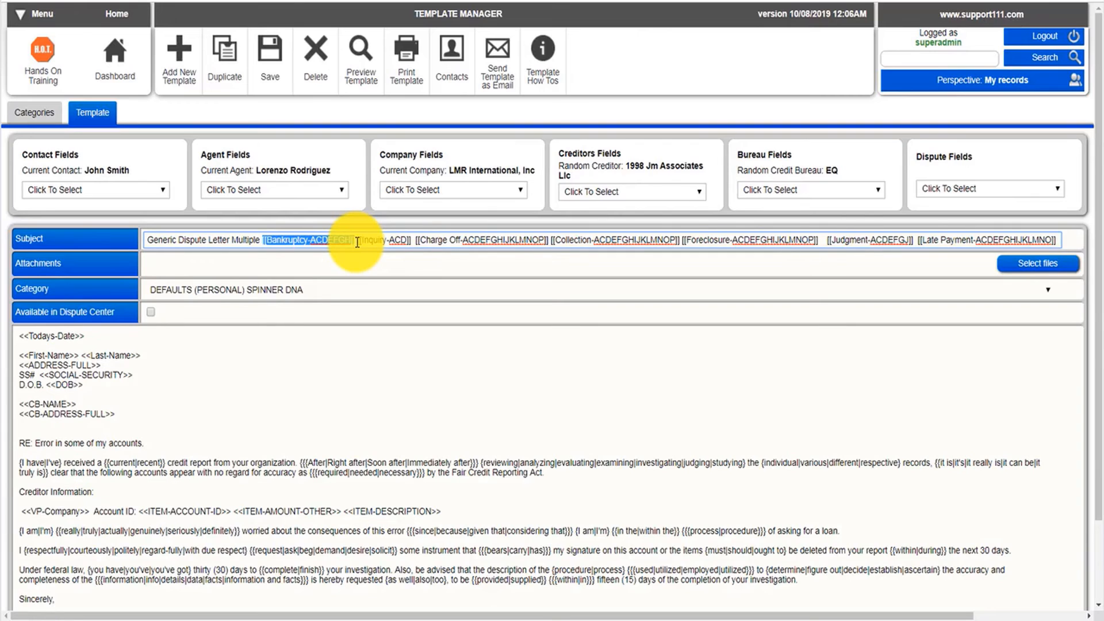
key("BackSpace")
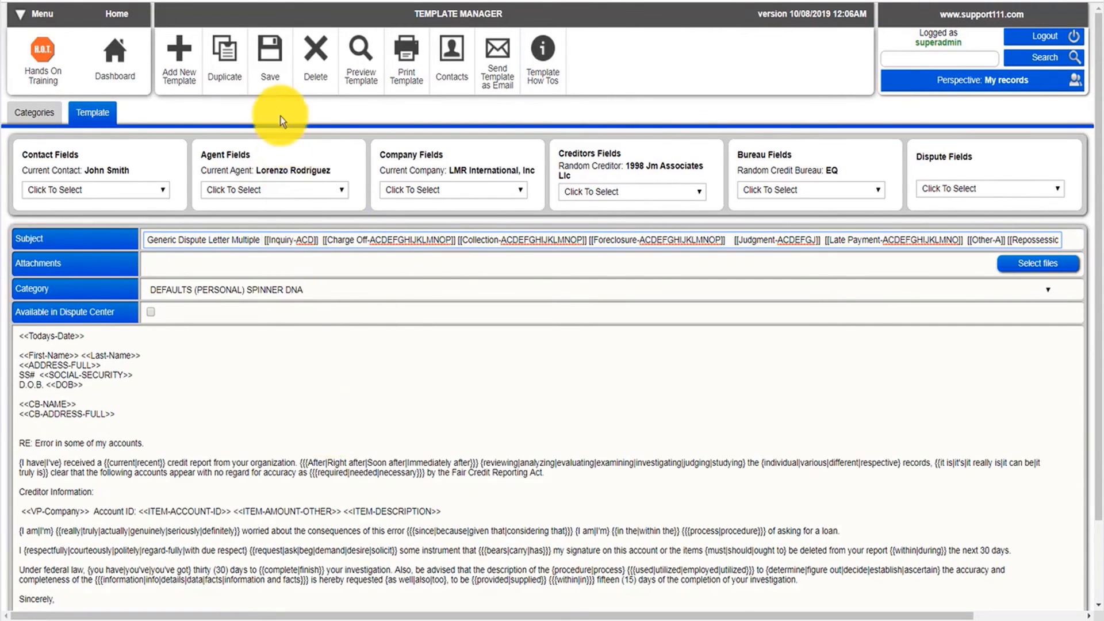
left_click(277, 92)
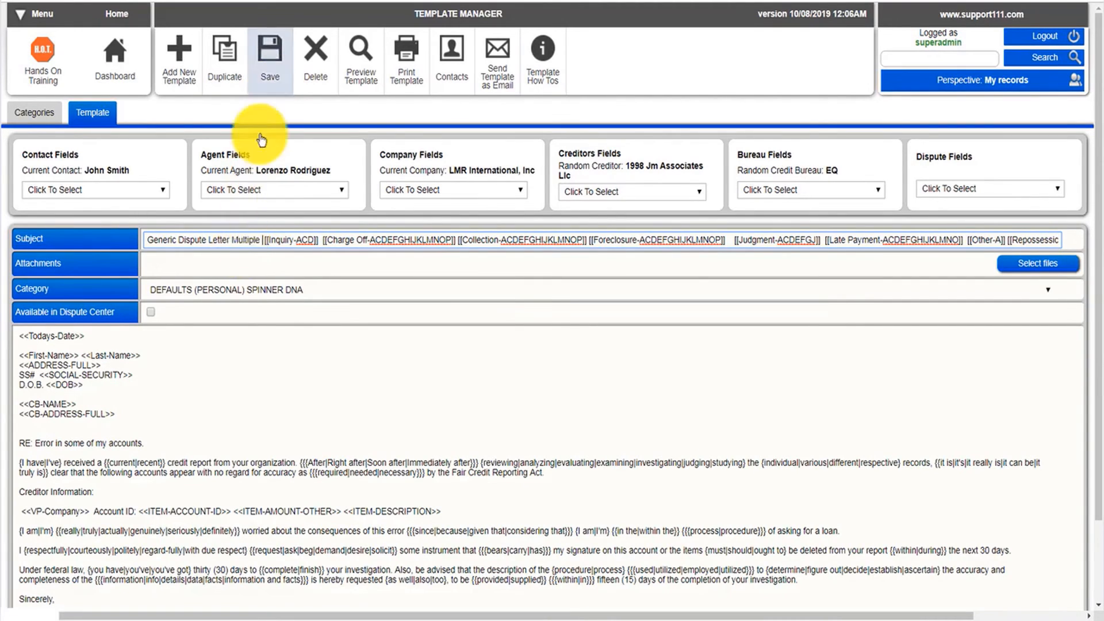
left_click(274, 70)
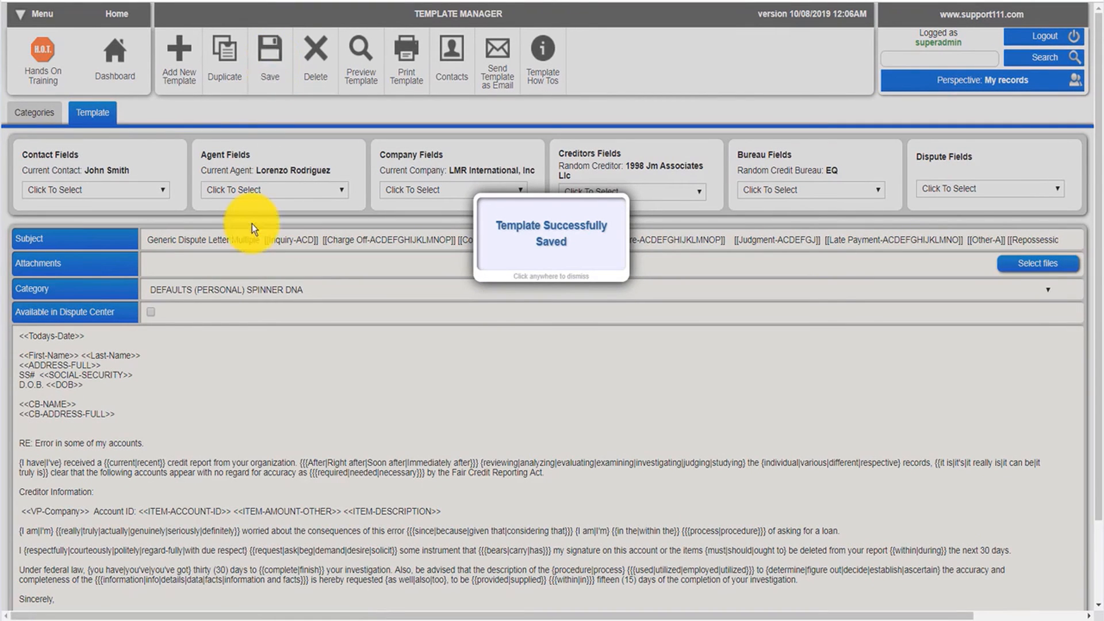
Open the BANKRUPTCY ACCOUNTS NOT IDENTIFIED template, paste [[Bankruptcy-ACDEFGH]] at the end of its subject, and save it.
left_click(29, 115)
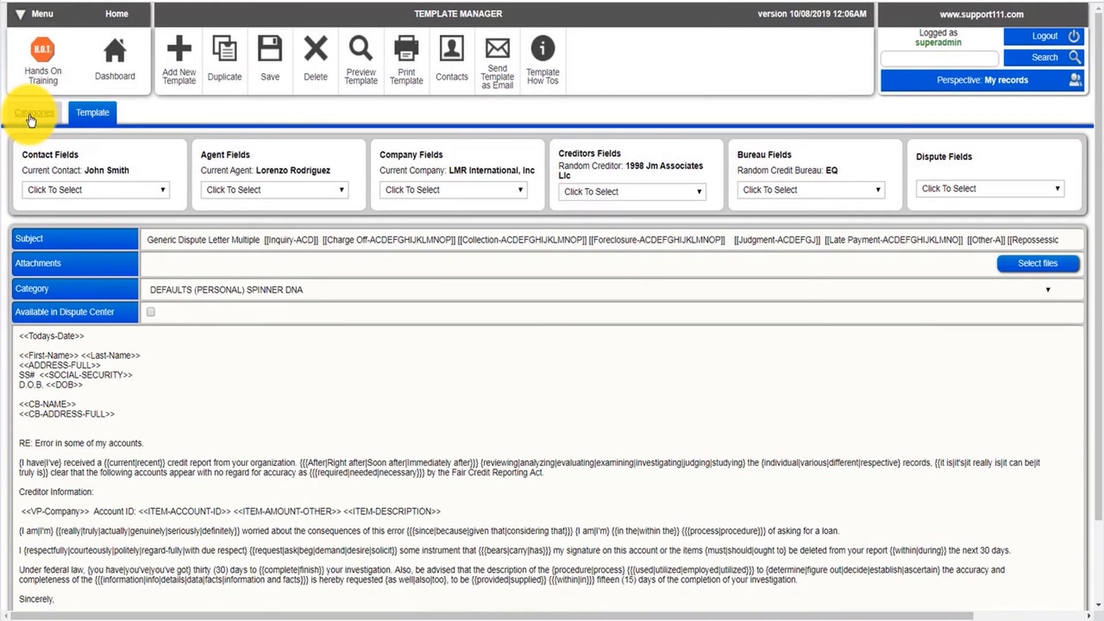
left_click(30, 115)
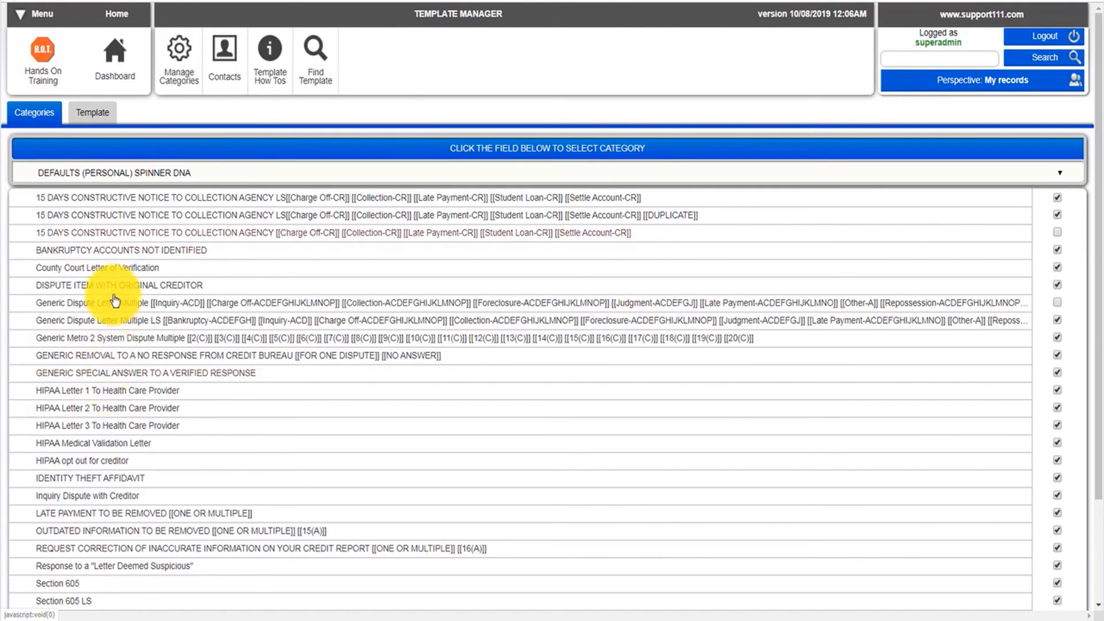
left_click(116, 249)
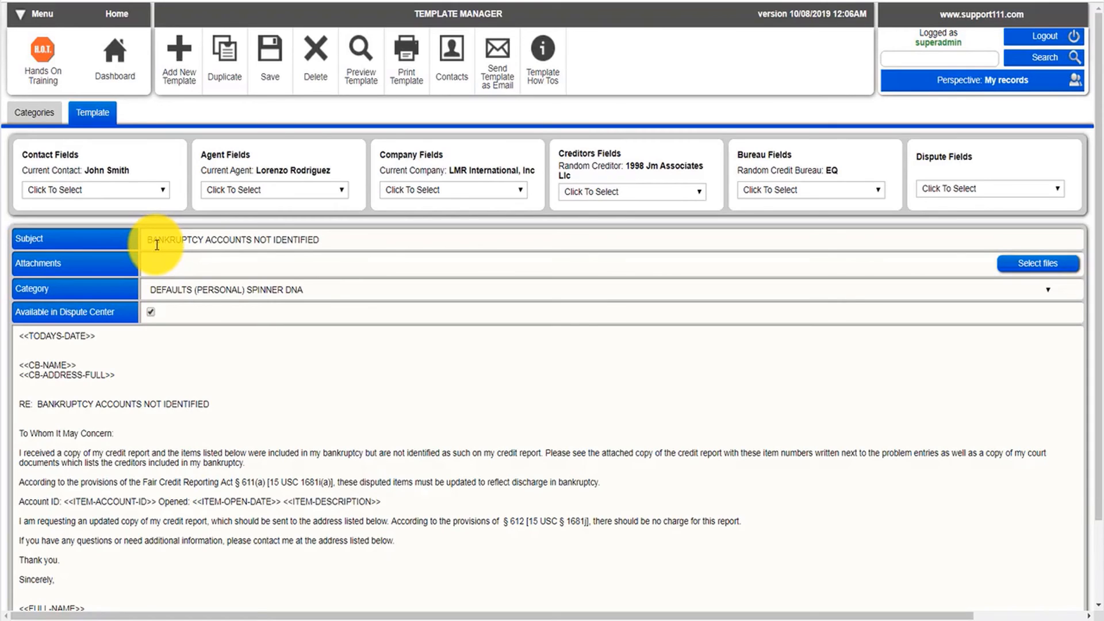
left_click(369, 236)
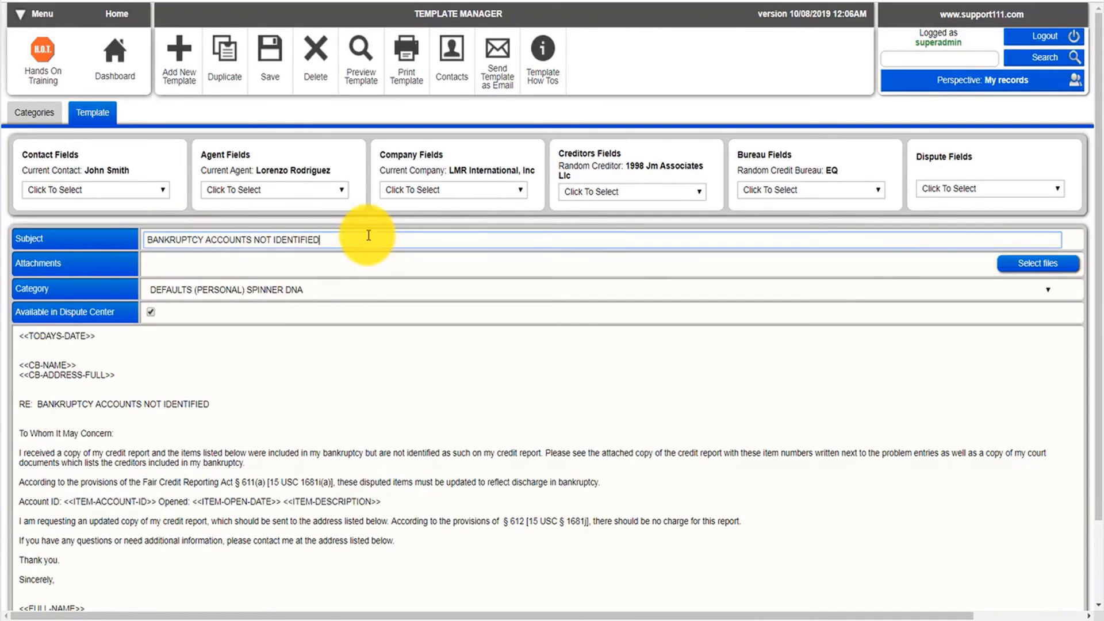
key("ctrl+v")
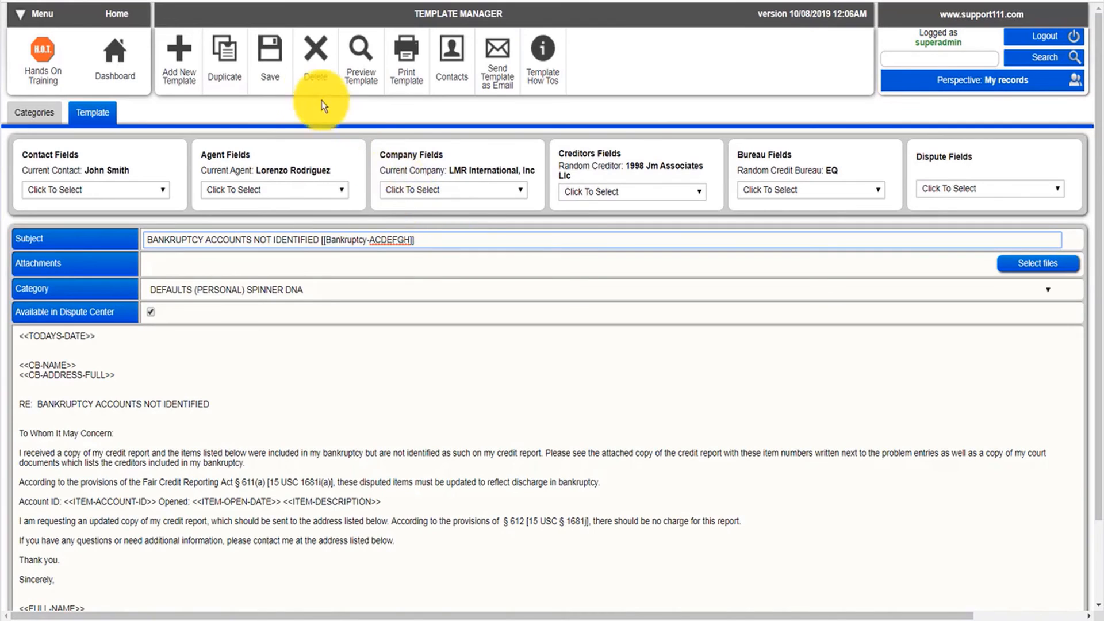
left_click(269, 50)
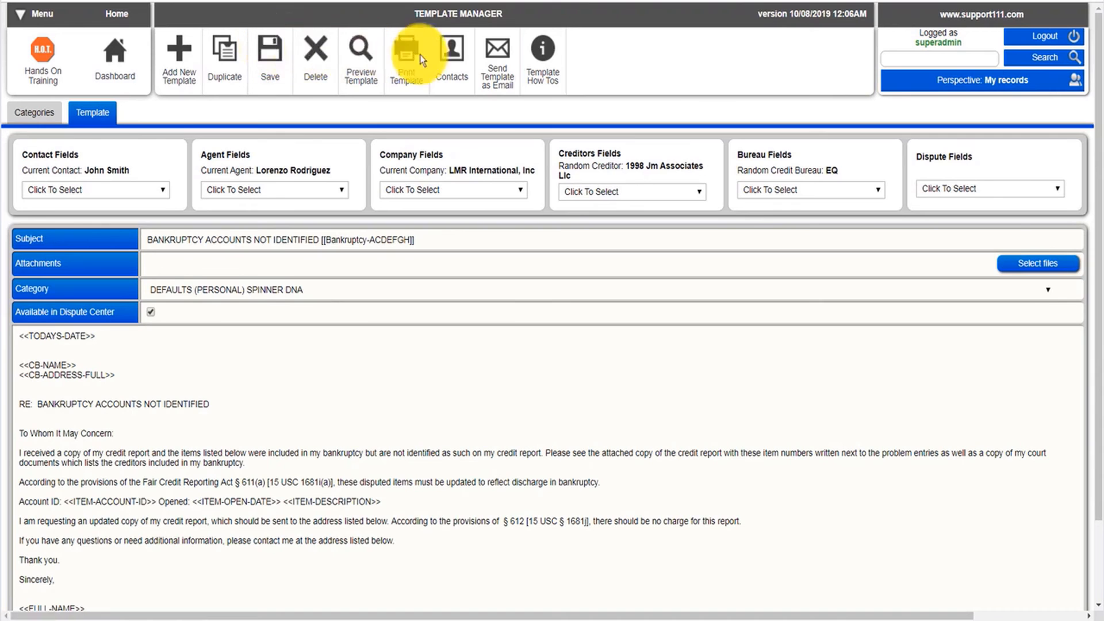
Return to the contact's dispute center and set the Suntrust dispute's type to Bankruptcy-A.
left_click(452, 61)
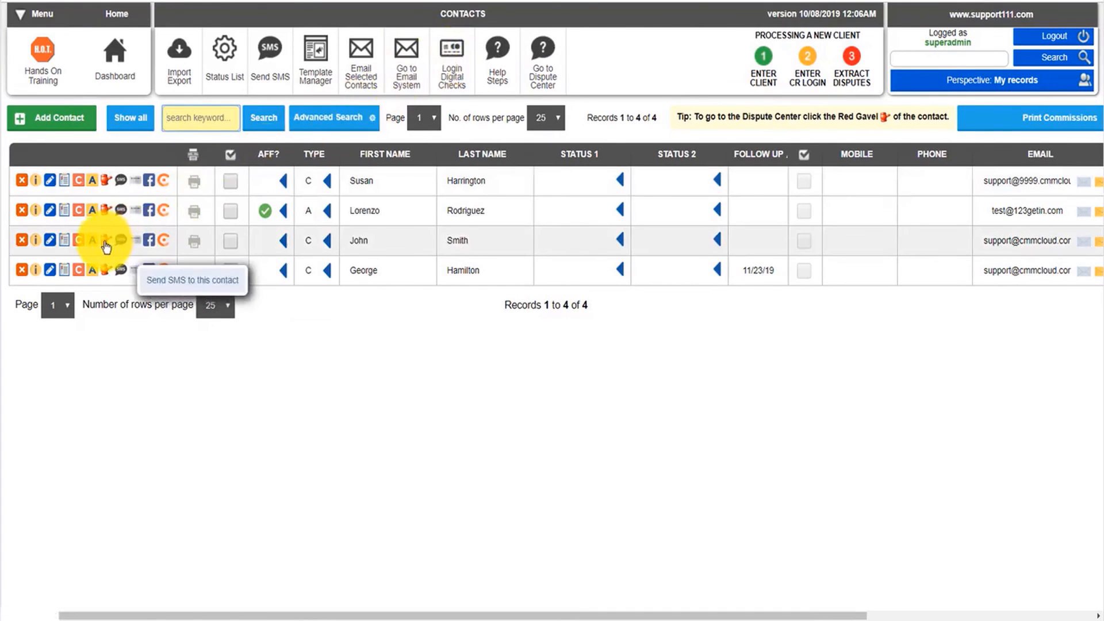
left_click(105, 242)
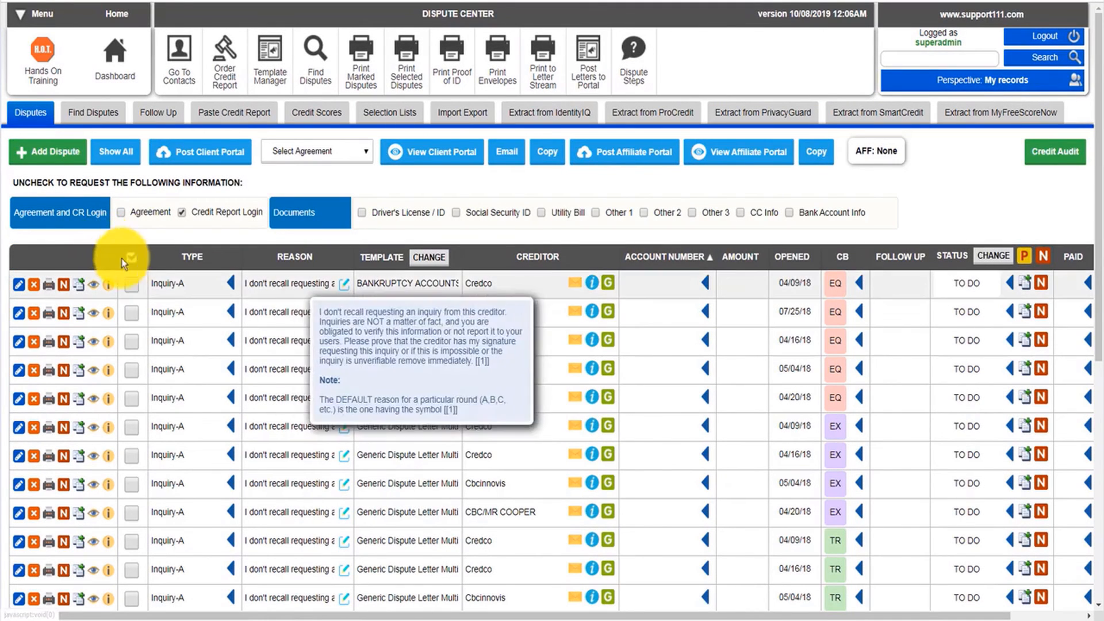
left_click(175, 311)
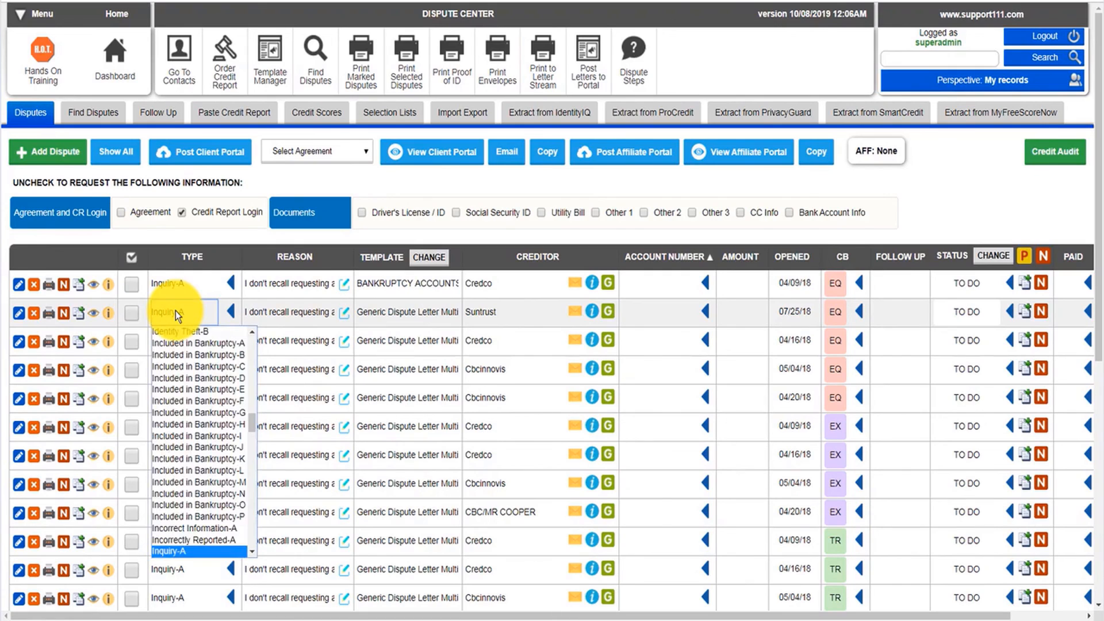
key("b")
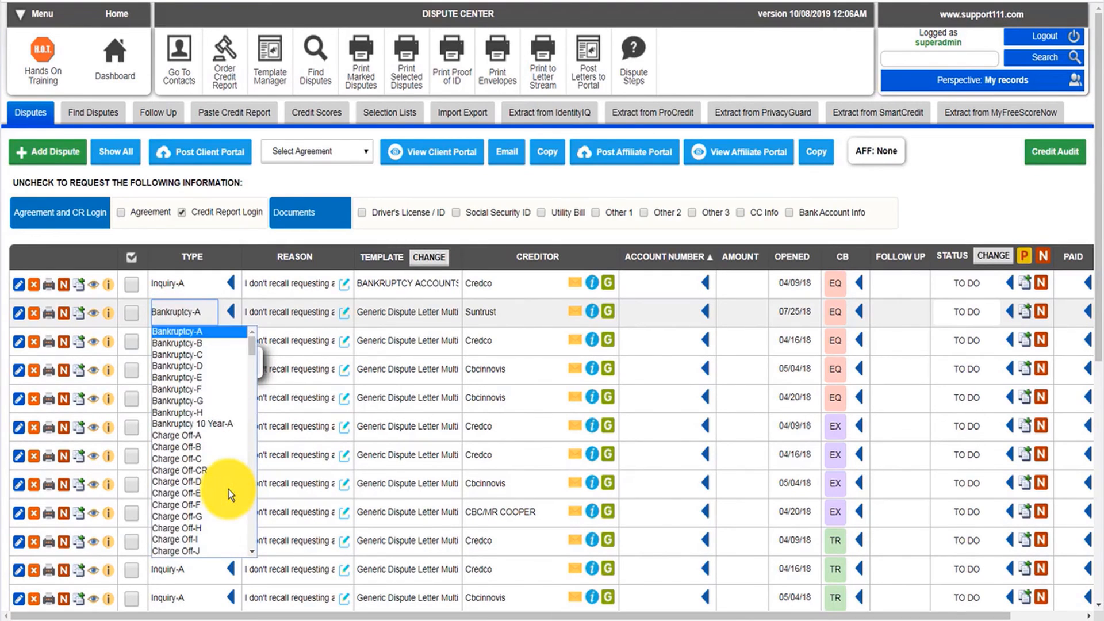
left_click(216, 333)
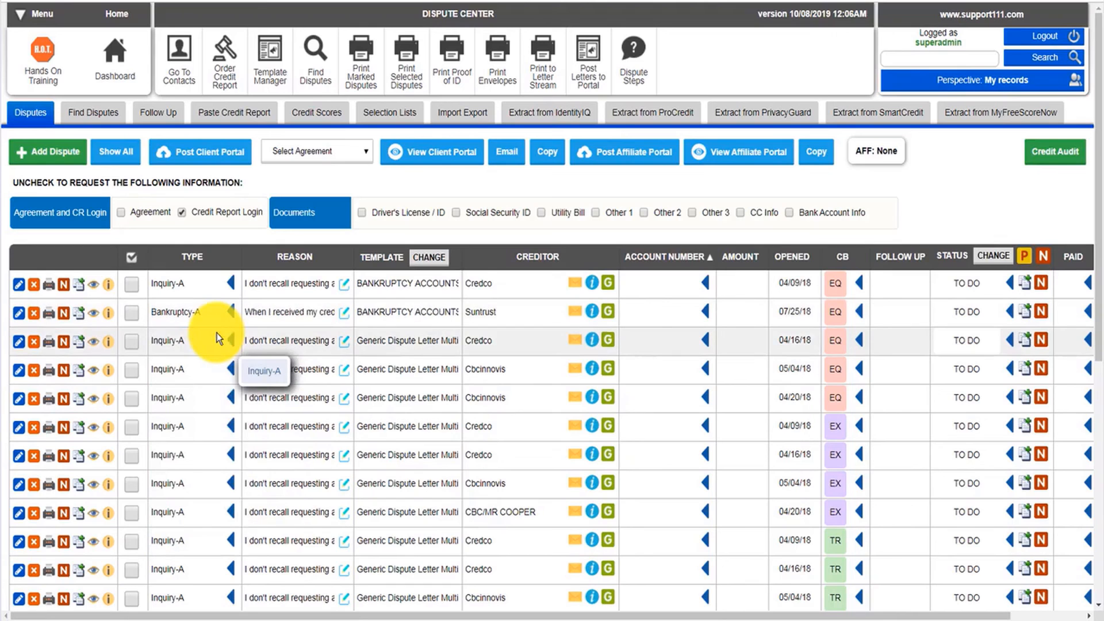